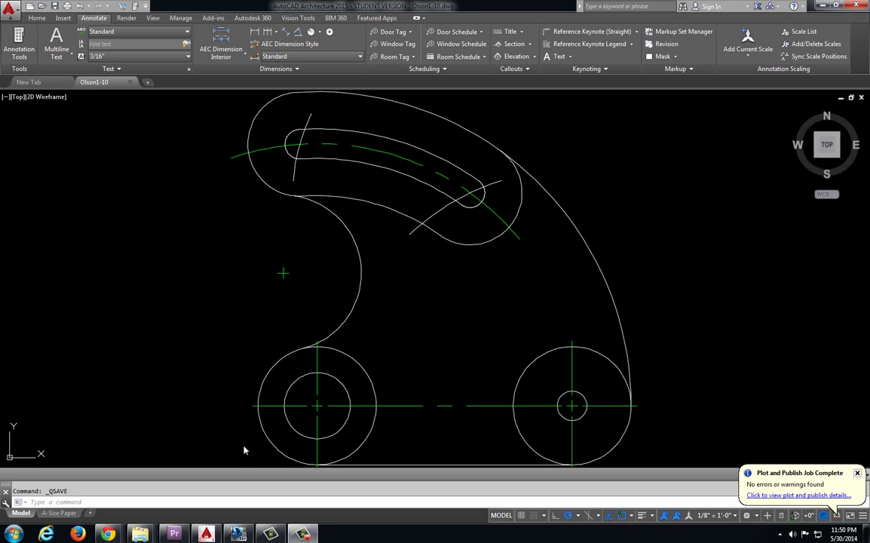
Bring up Drawing1-10.dwf in Design Review and zoom to its QUADRANT FOR LATHE, DWG. 1-10 title block.
{"action": "scroll", "coordinate": [422, 324], "scroll_direction": "down", "scroll_amount": 3}
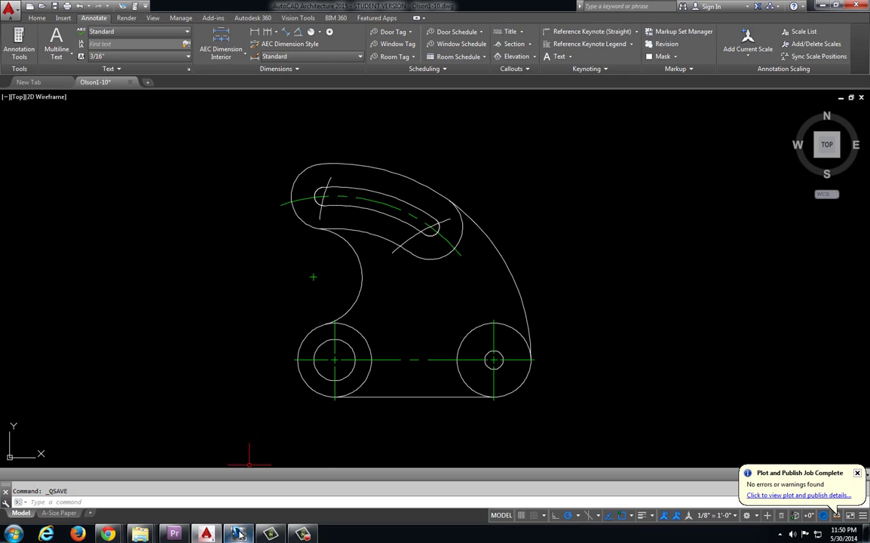
{"action": "left_click", "coordinate": [238, 533]}
{"action": "scroll", "coordinate": [392, 336], "scroll_direction": "up", "scroll_amount": 5}
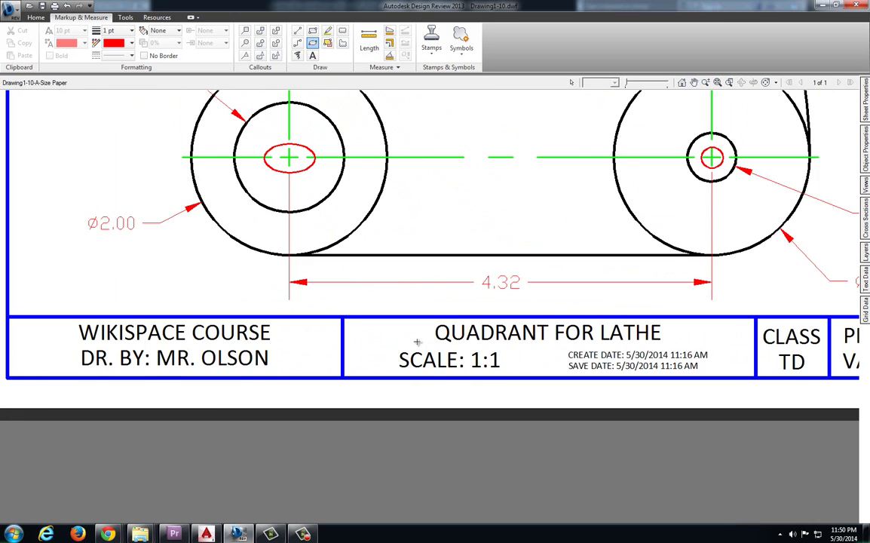
{"action": "middle_click_drag", "start_coordinate": [417, 342], "coordinate": [229, 332]}
{"action": "scroll", "coordinate": [315, 346], "scroll_direction": "up", "scroll_amount": 2}
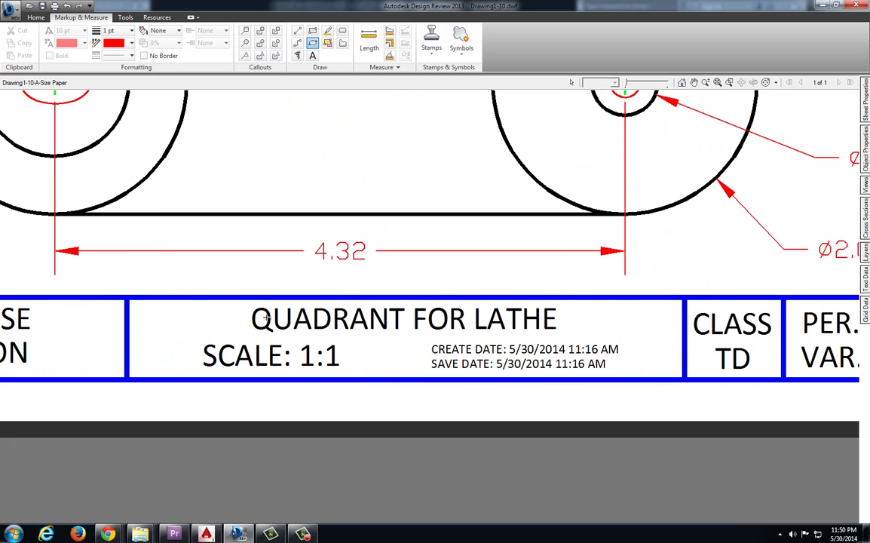
{"action": "middle_click_drag", "start_coordinate": [454, 320], "coordinate": [228, 296]}
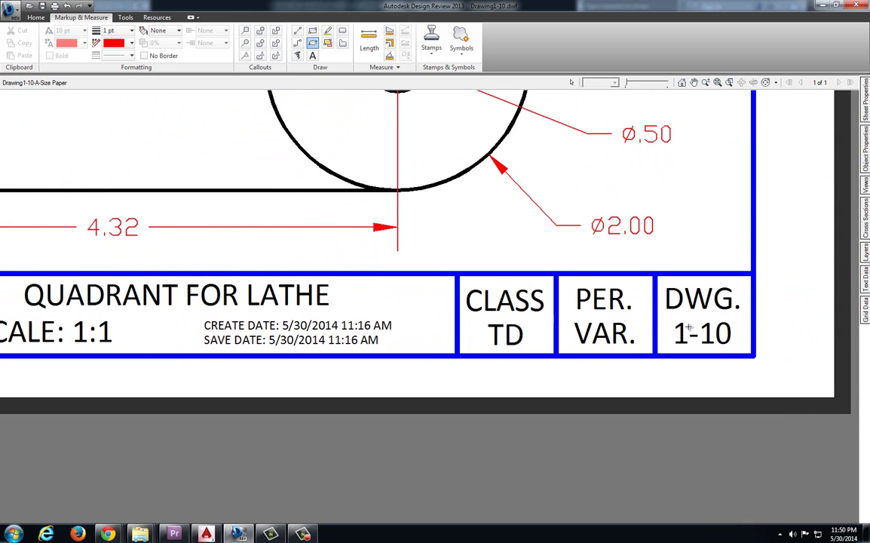
Zoom the A-Size Paper viewport to the full quadrant and set its scale to 1'-0" = 1'-0".
{"action": "left_click", "coordinate": [206, 534]}
{"action": "scroll", "coordinate": [335, 320], "scroll_direction": "up", "scroll_amount": 1}
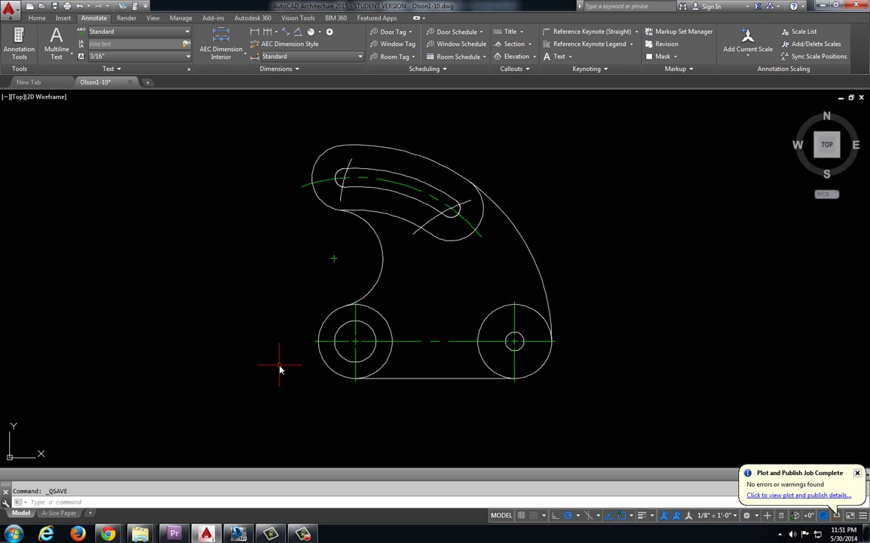
{"action": "left_click", "coordinate": [58, 513]}
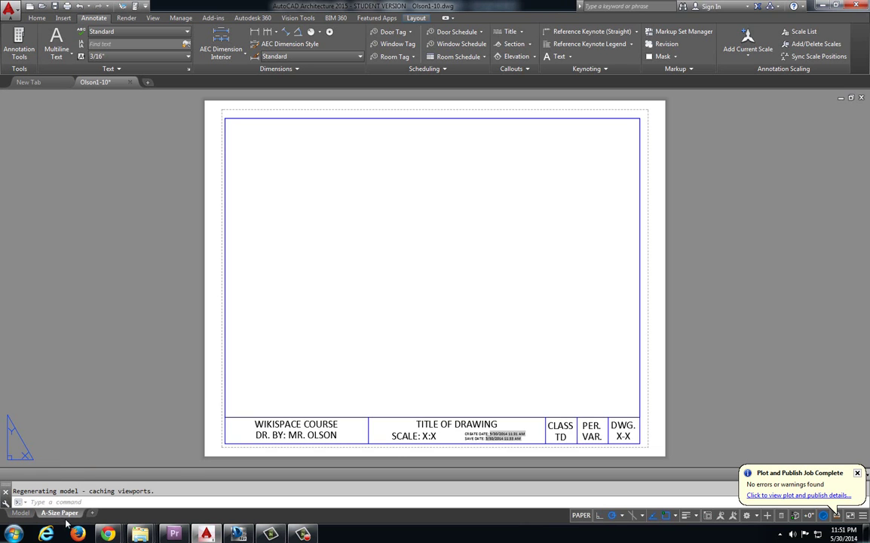
{"action": "double_click", "coordinate": [354, 245]}
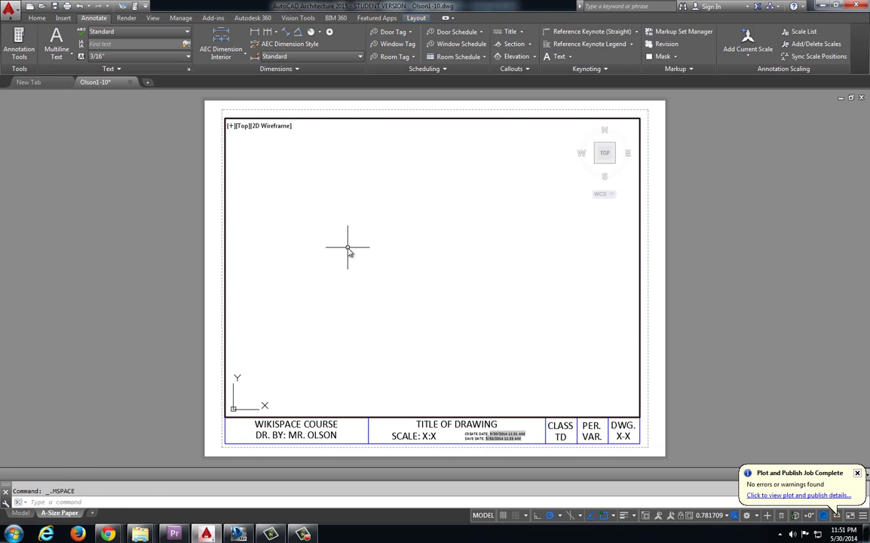
{"action": "middle_click", "coordinate": [348, 249]}
{"action": "middle_click", "coordinate": [348, 249]}
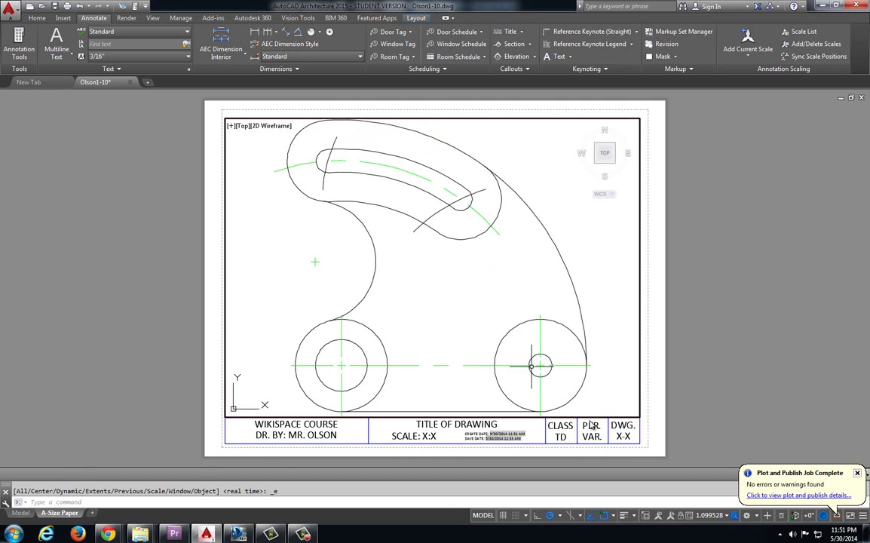
{"action": "left_click", "coordinate": [722, 515]}
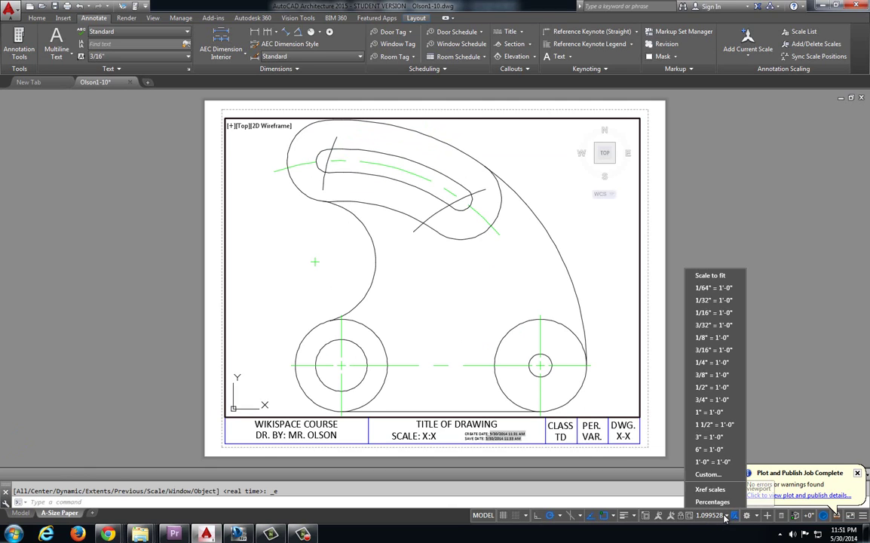
{"action": "left_click", "coordinate": [717, 469]}
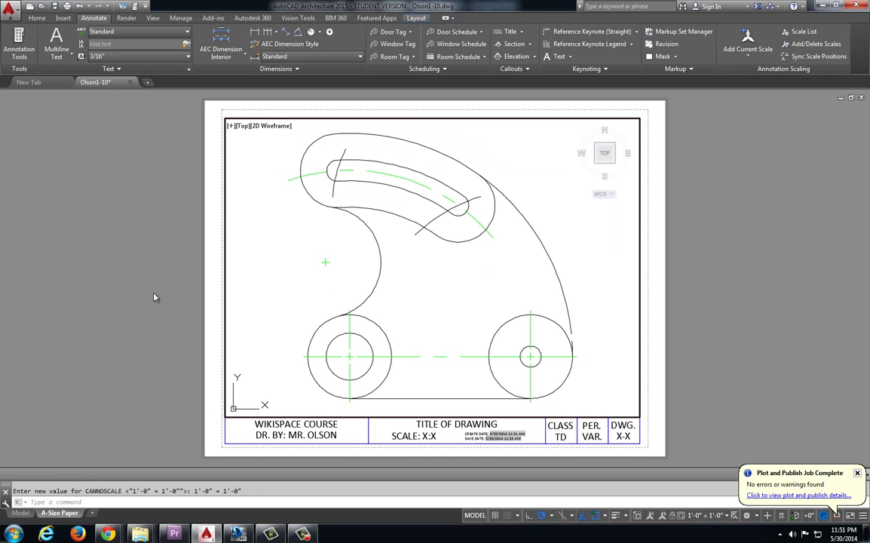
Return to paper space and replace the title block's SCALE X:X placeholder with 1:1.
{"action": "double_click", "coordinate": [113, 276]}
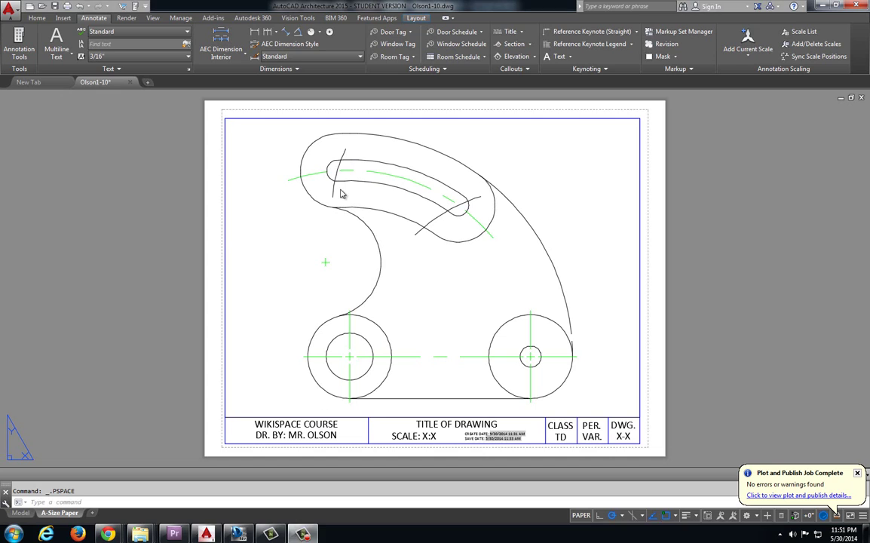
{"action": "scroll", "coordinate": [339, 184], "scroll_direction": "up", "scroll_amount": 5}
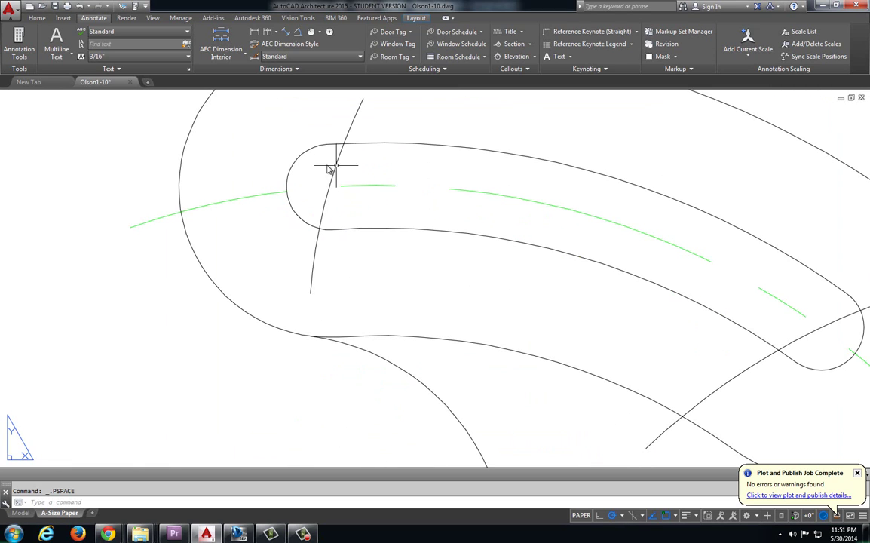
{"action": "scroll", "coordinate": [363, 187], "scroll_direction": "down", "scroll_amount": 3}
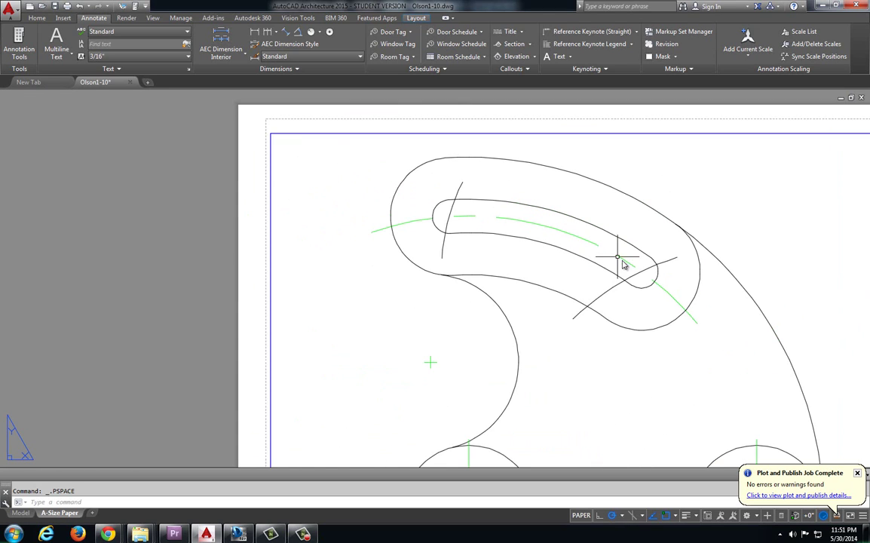
{"action": "scroll", "coordinate": [619, 258], "scroll_direction": "down", "scroll_amount": 4}
{"action": "scroll", "coordinate": [490, 317], "scroll_direction": "up", "scroll_amount": 5}
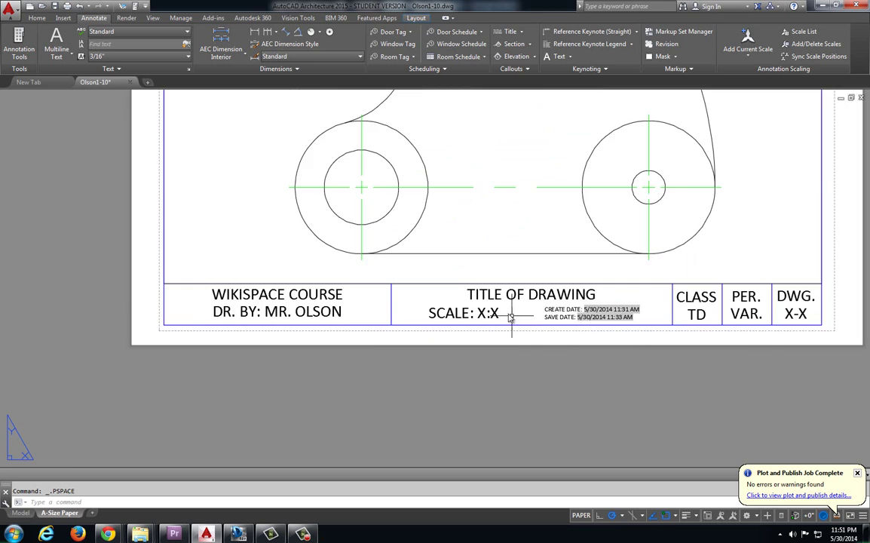
{"action": "scroll", "coordinate": [484, 312], "scroll_direction": "up", "scroll_amount": 4}
{"action": "left_click", "coordinate": [472, 310]}
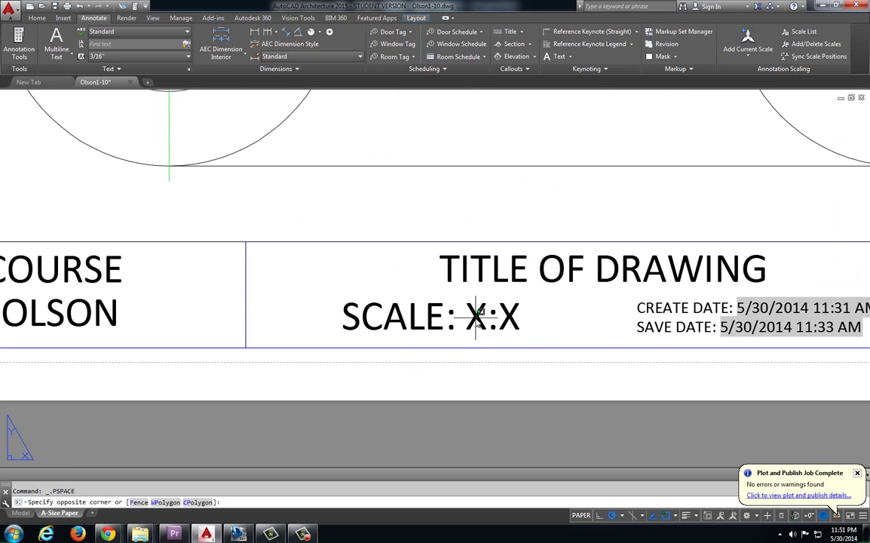
{"action": "double_click", "coordinate": [476, 317]}
{"action": "left_click_drag", "start_coordinate": [466, 317], "coordinate": [516, 324]}
{"action": "type", "text": "1:1"}
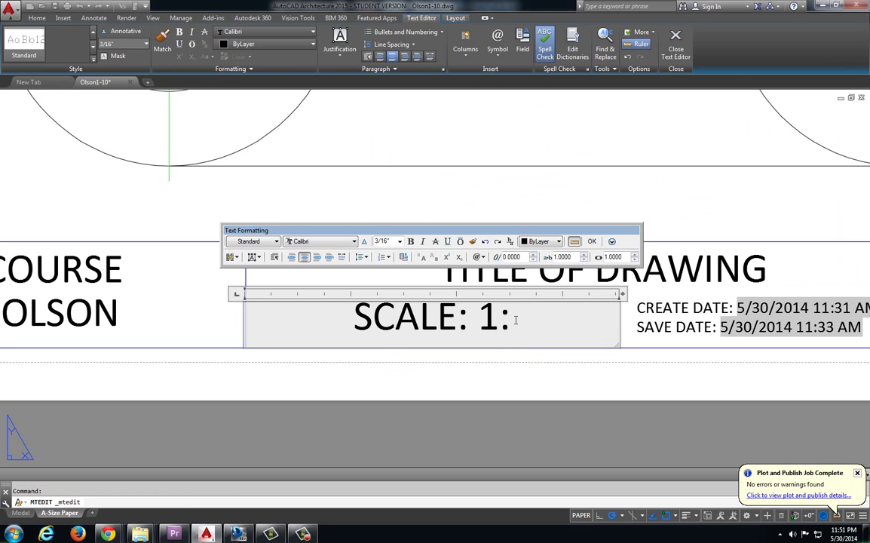
{"action": "left_click", "coordinate": [574, 273]}
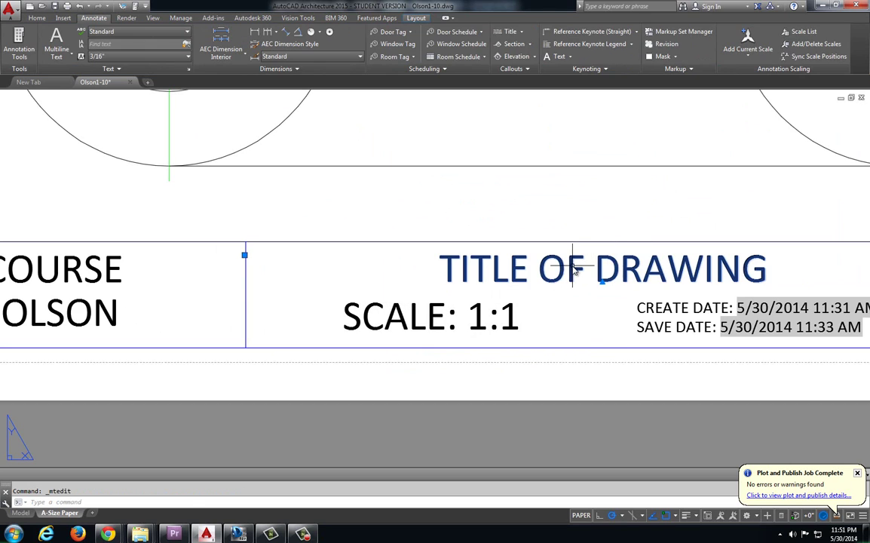
Change the TITLE OF DRAWING text to QUADRANT FOR LATHE.
{"action": "double_click", "coordinate": [571, 275]}
{"action": "type", "text": "Q"}
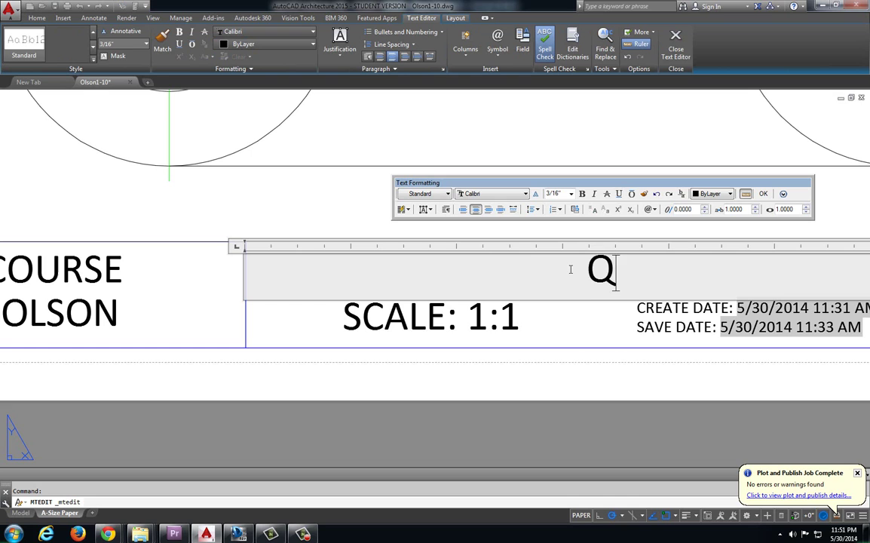
{"action": "type", "text": "UADRANT FOR LATHE"}
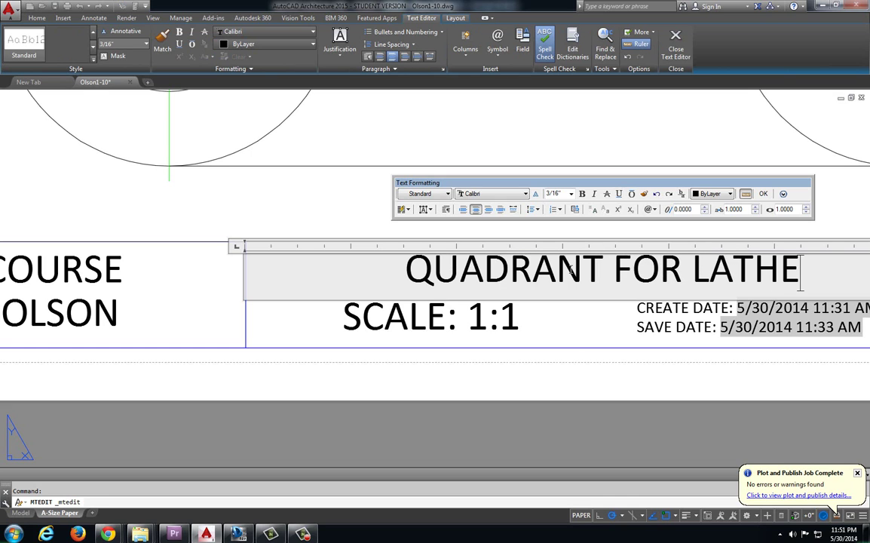
{"action": "left_click", "coordinate": [764, 194]}
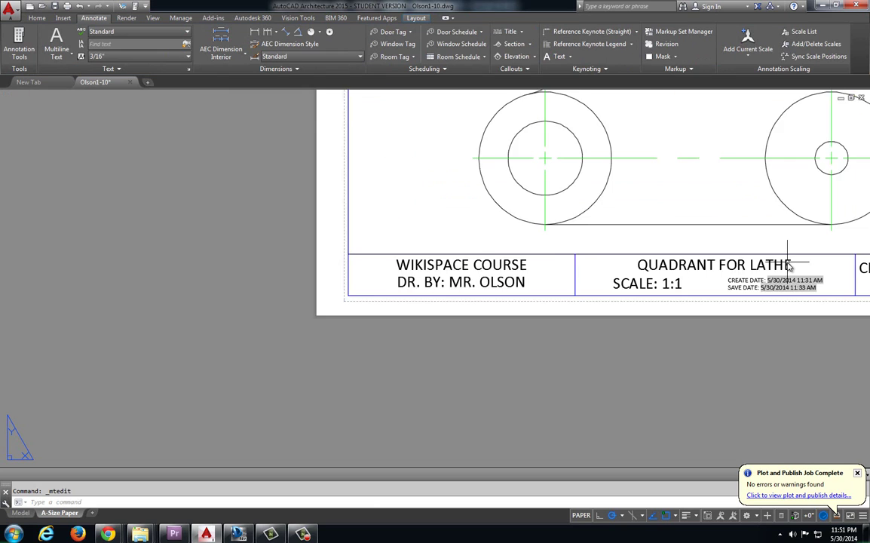
{"action": "scroll", "coordinate": [656, 302], "scroll_direction": "up", "scroll_amount": 5}
Replace the X-X drawing number with 1-10.
{"action": "double_click", "coordinate": [656, 302]}
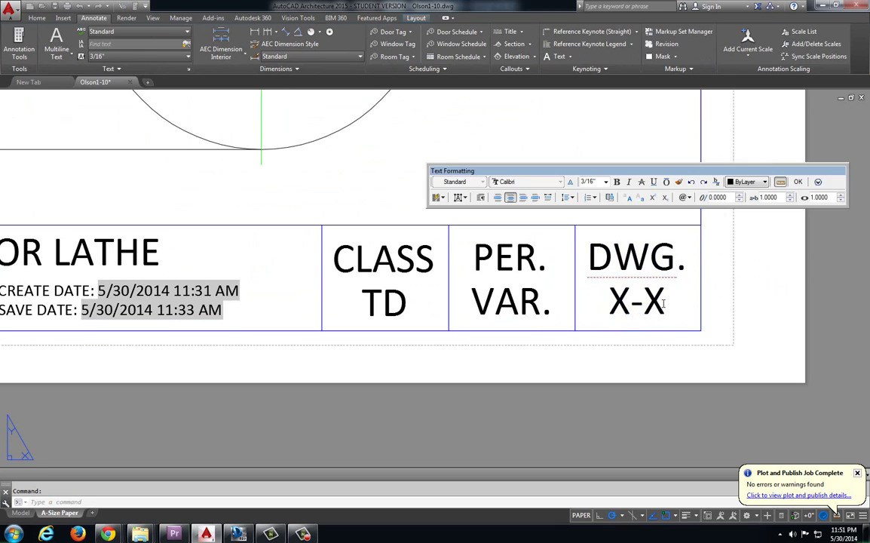
{"action": "double_click", "coordinate": [637, 302]}
{"action": "type", "text": "1-10"}
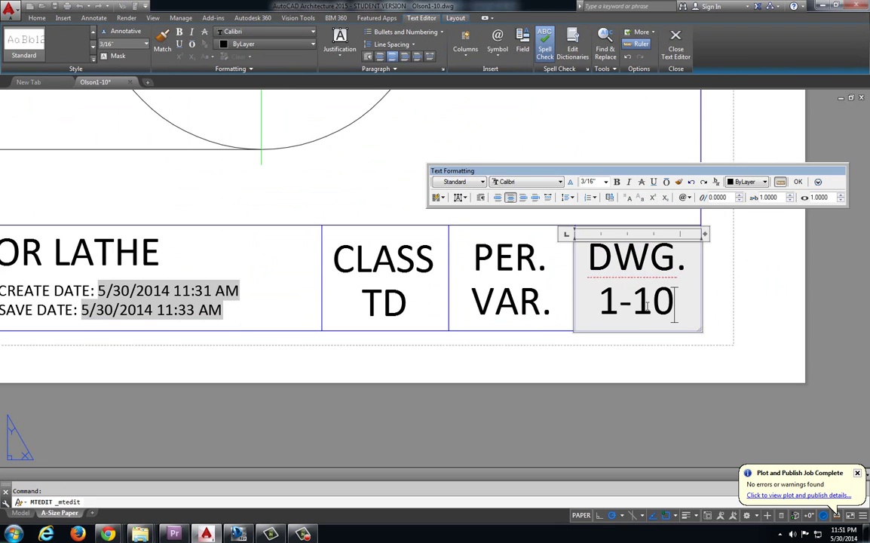
{"action": "left_click", "coordinate": [750, 233]}
{"action": "scroll", "coordinate": [595, 213], "scroll_direction": "down", "scroll_amount": 5}
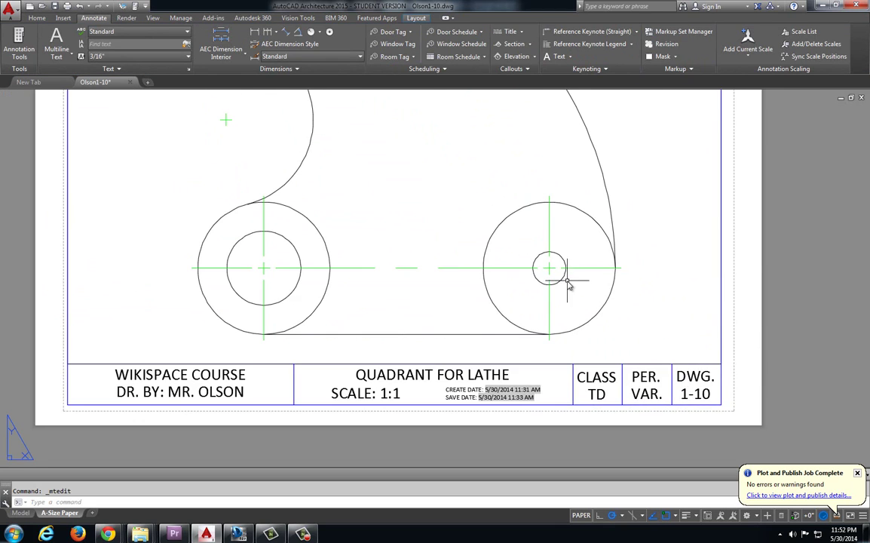
{"action": "left_click", "coordinate": [238, 534]}
{"action": "scroll", "coordinate": [347, 286], "scroll_direction": "down", "scroll_amount": 3}
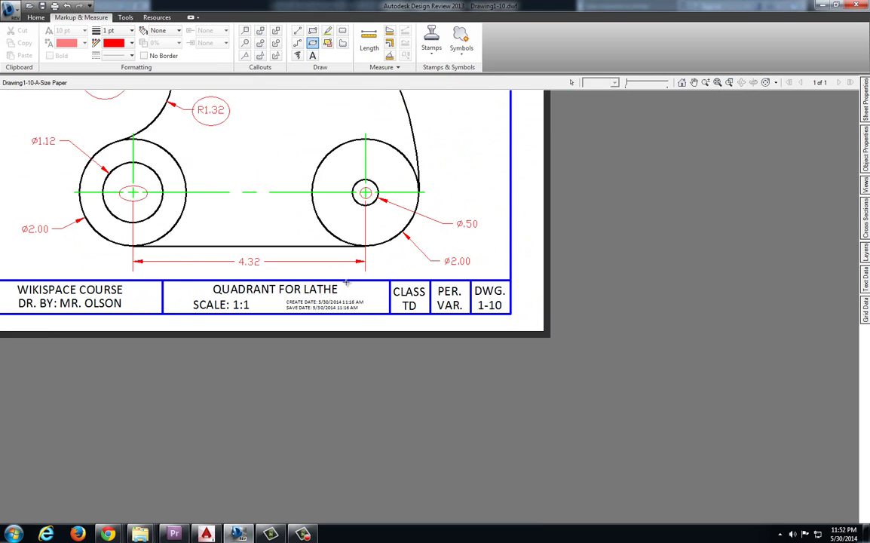
{"action": "scroll", "coordinate": [322, 167], "scroll_direction": "up", "scroll_amount": 3}
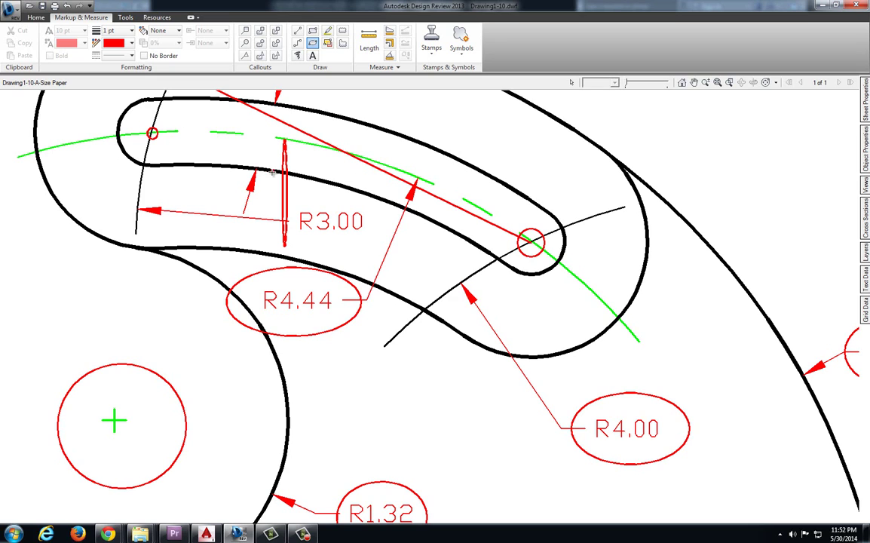
{"action": "scroll", "coordinate": [273, 172], "scroll_direction": "down", "scroll_amount": 3}
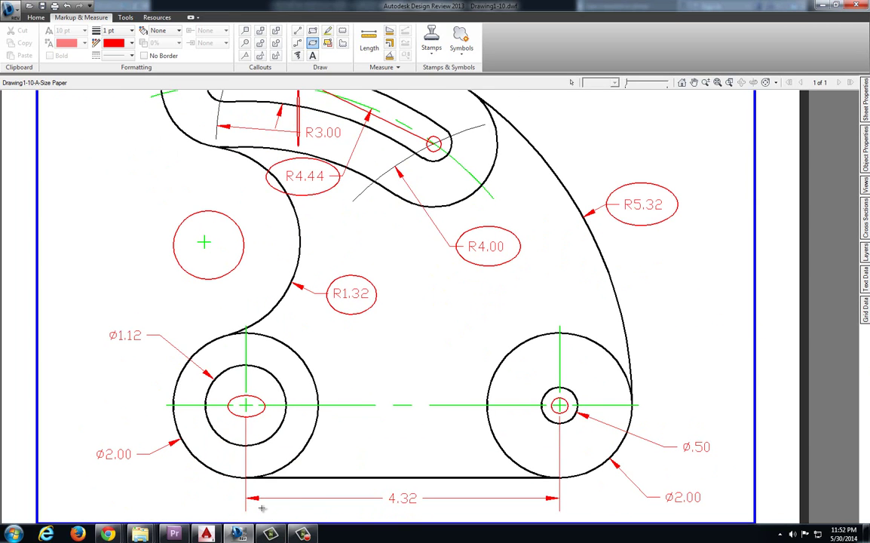
Switch to model space and zoom in on the curved slot's left end.
{"action": "left_click", "coordinate": [237, 533]}
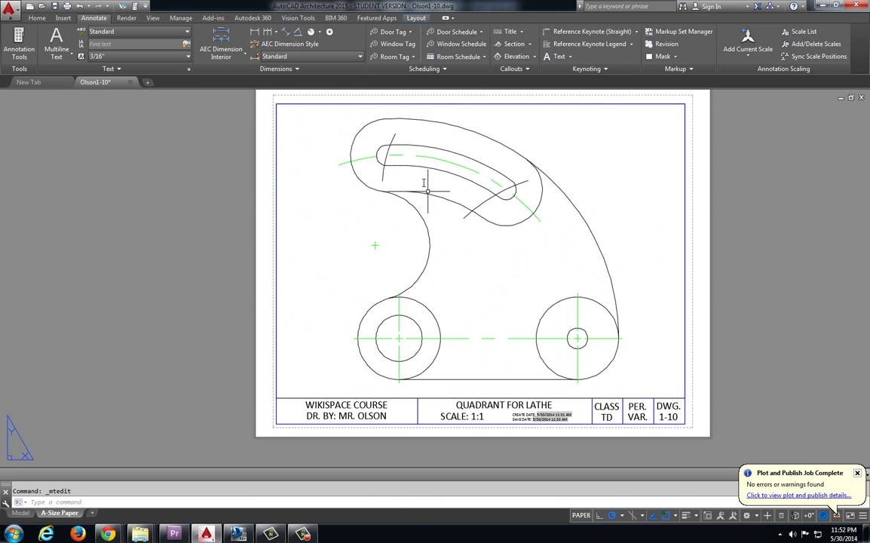
{"action": "scroll", "coordinate": [399, 154], "scroll_direction": "up", "scroll_amount": 4}
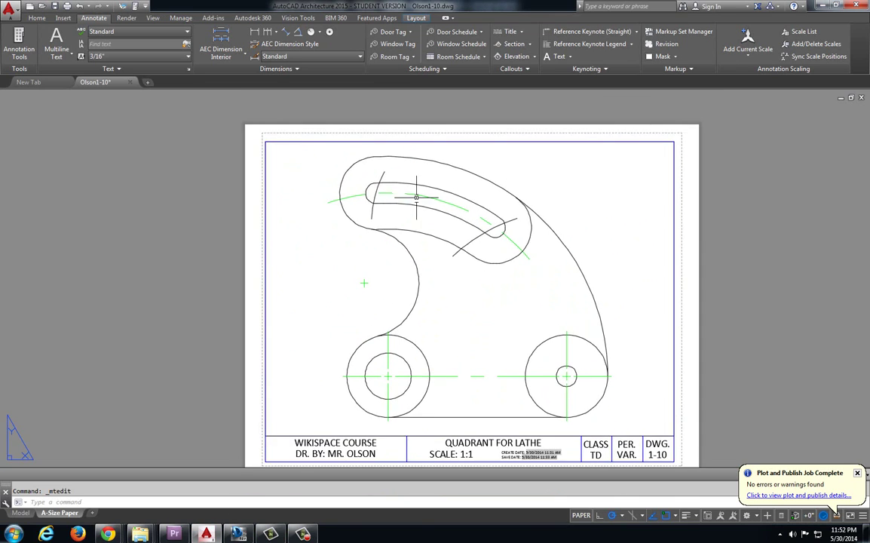
{"action": "scroll", "coordinate": [329, 173], "scroll_direction": "down", "scroll_amount": 6}
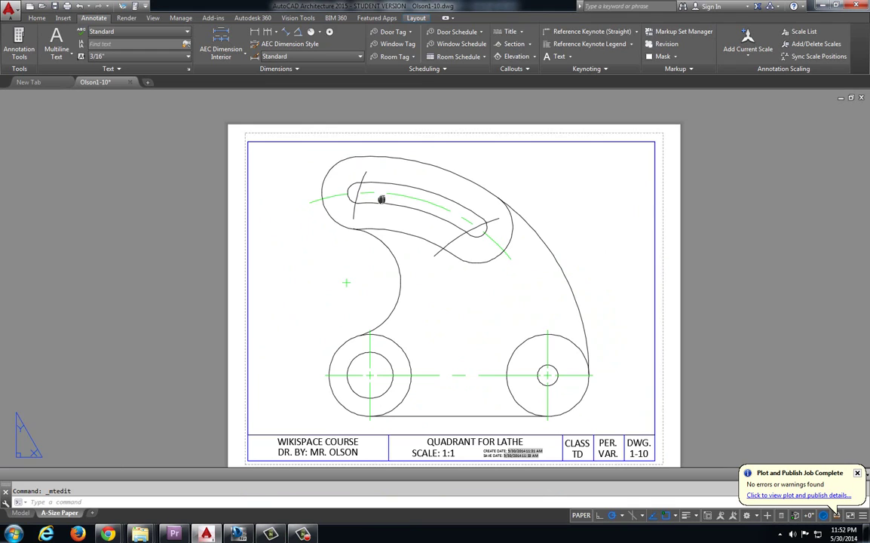
{"action": "left_click", "coordinate": [20, 513]}
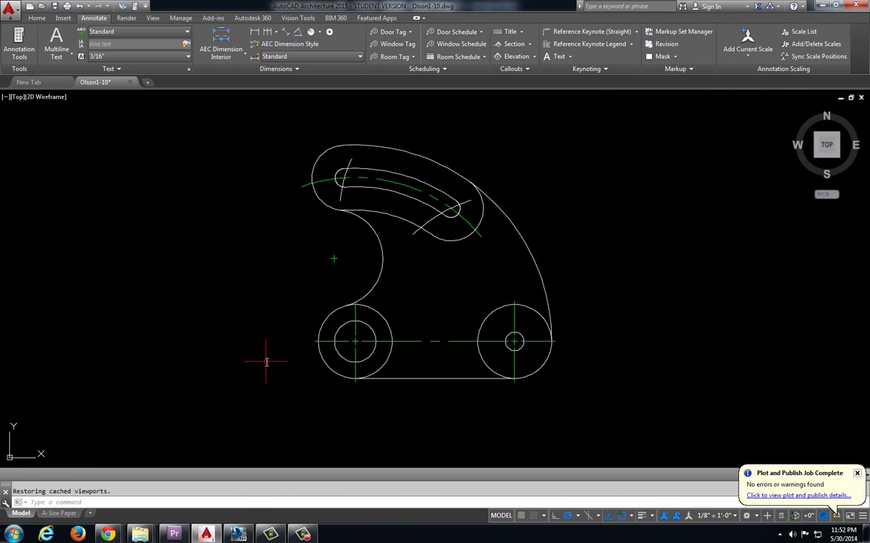
{"action": "scroll", "coordinate": [369, 272], "scroll_direction": "up", "scroll_amount": 5}
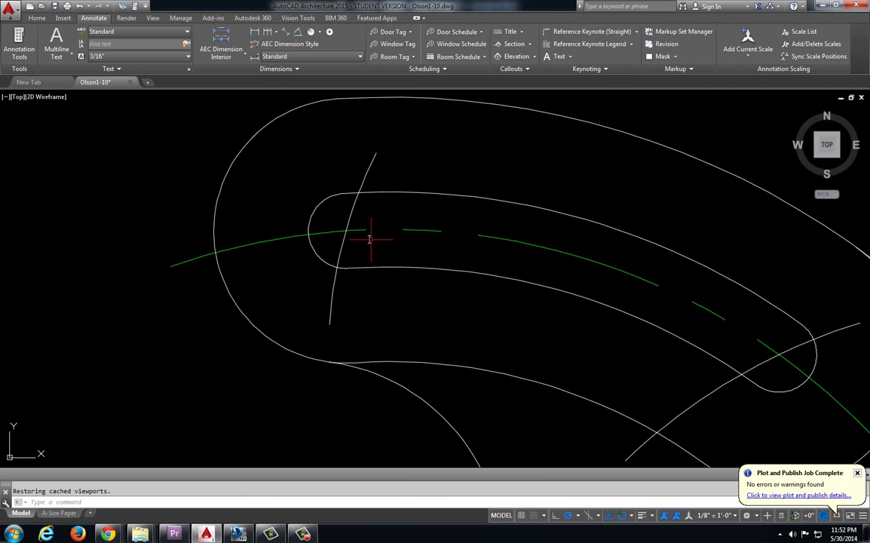
{"action": "mouse_move", "coordinate": [356, 239]}
{"action": "middle_mouse_down"}
{"action": "mouse_move", "coordinate": [332, 245]}
{"action": "mouse_move", "coordinate": [318, 264]}
{"action": "middle_mouse_up"}
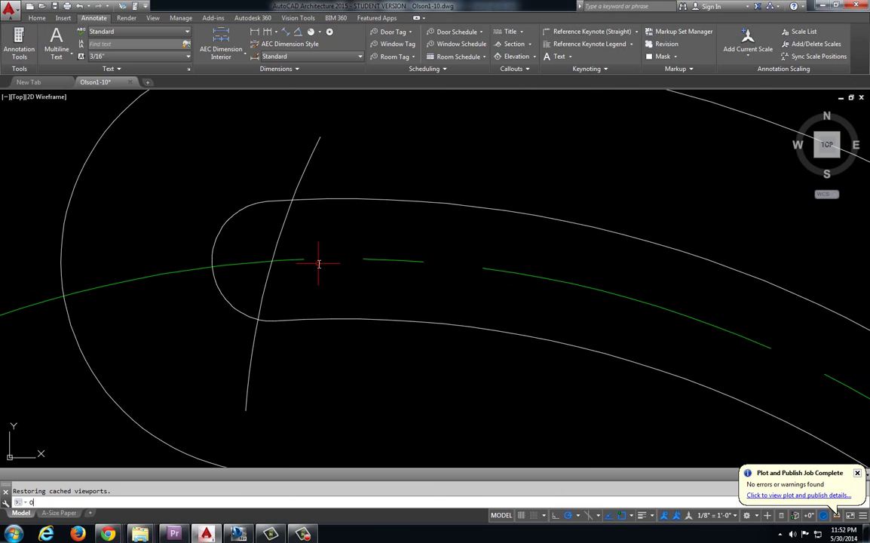
Offset the left-end crossing line twice at 1/8, giving three parallel lines.
{"action": "type", "text": "OFFS"}
{"action": "key", "text": "Return"}
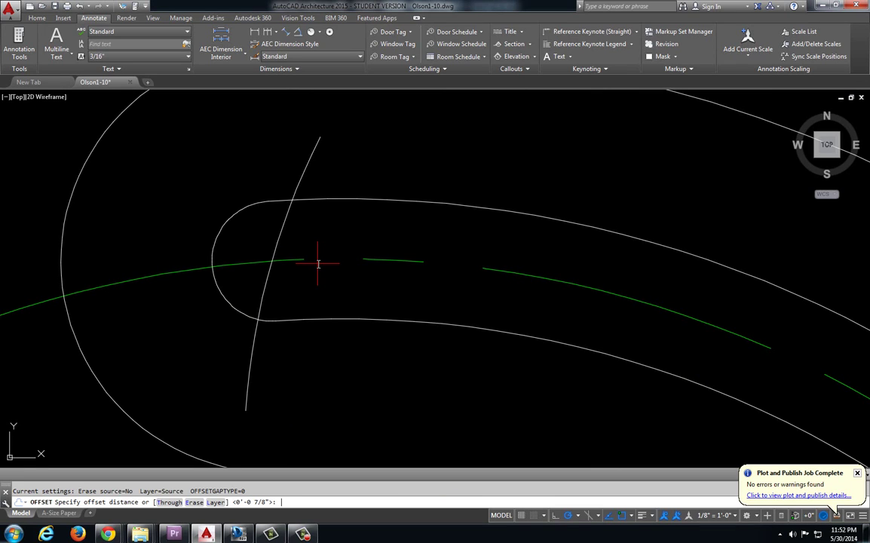
{"action": "type", "text": "1/8"}
{"action": "key", "text": "Return"}
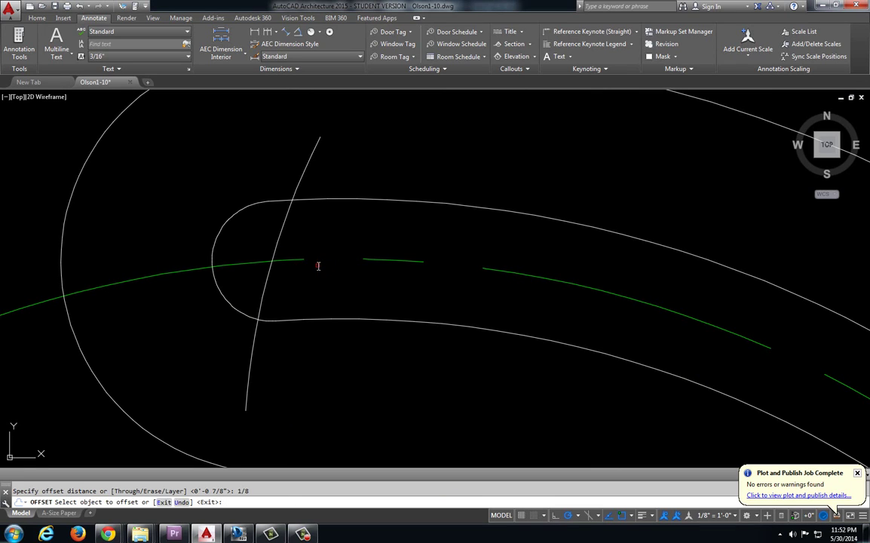
{"action": "left_click", "coordinate": [282, 239]}
{"action": "left_click", "coordinate": [294, 237]}
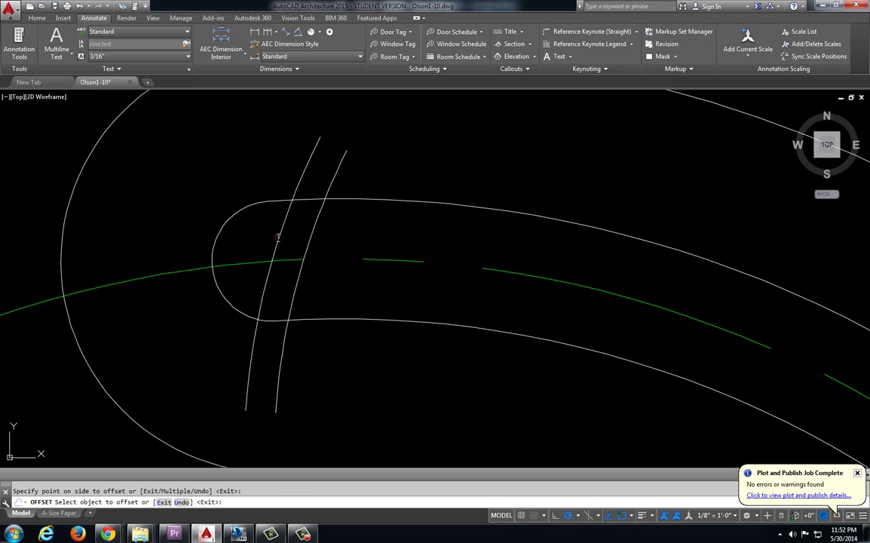
{"action": "left_click", "coordinate": [271, 234]}
{"action": "left_click", "coordinate": [351, 270]}
{"action": "scroll", "coordinate": [505, 291], "scroll_direction": "down", "scroll_amount": 4}
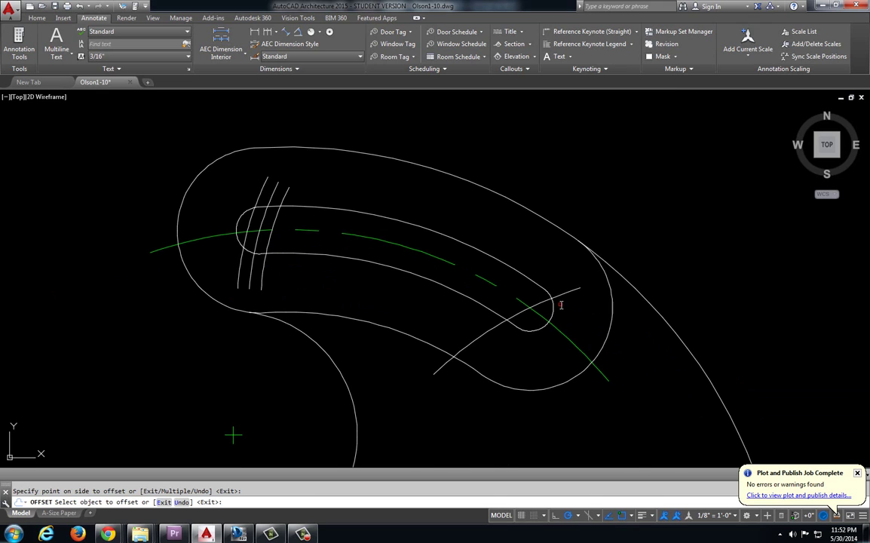
Offset the right-end crossing line twice at 1/8 to form a parallel group.
{"action": "left_click", "coordinate": [547, 306]}
{"action": "left_click", "coordinate": [533, 302]}
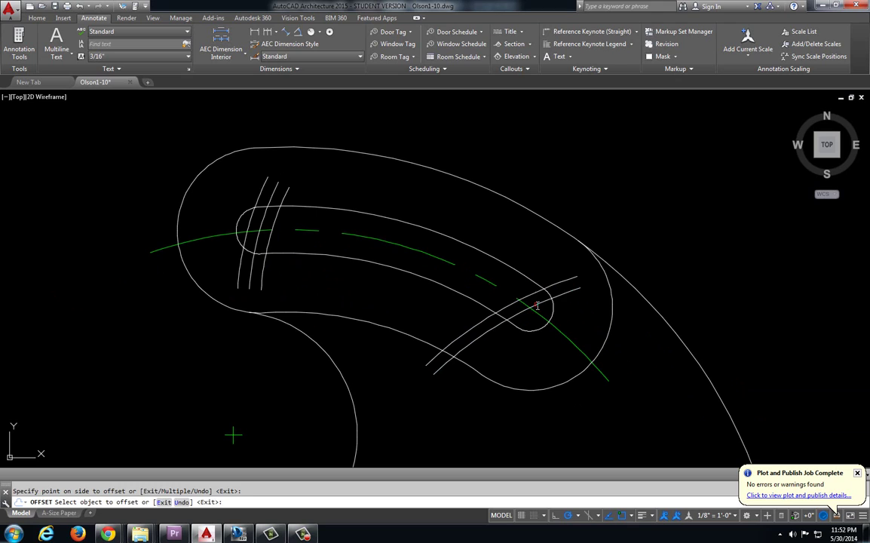
{"action": "left_click", "coordinate": [537, 305]}
{"action": "left_click", "coordinate": [541, 300]}
{"action": "scroll", "coordinate": [246, 235], "scroll_direction": "up", "scroll_amount": 3}
{"action": "key", "text": "Escape"}
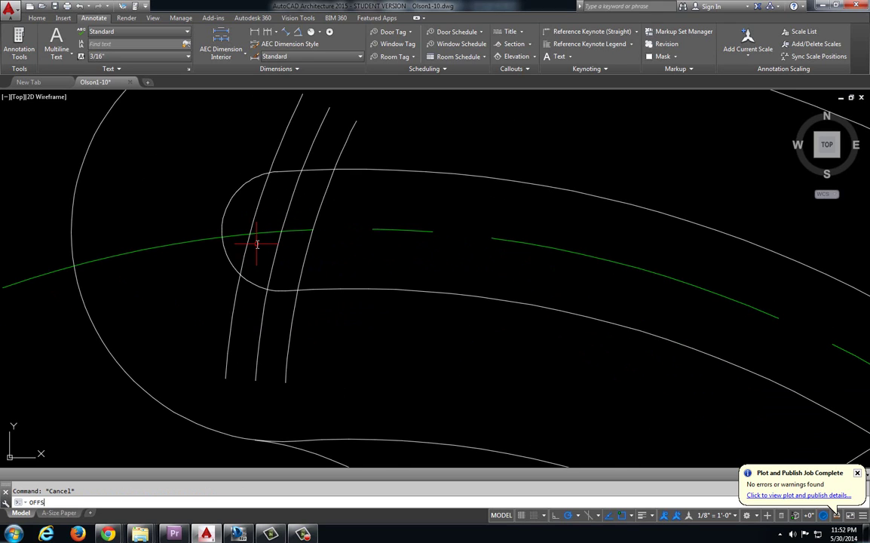
Add another 1/8 line at the left end and one above and below the right-end group.
{"action": "type", "text": "OFFS"}
{"action": "key", "text": "Return"}
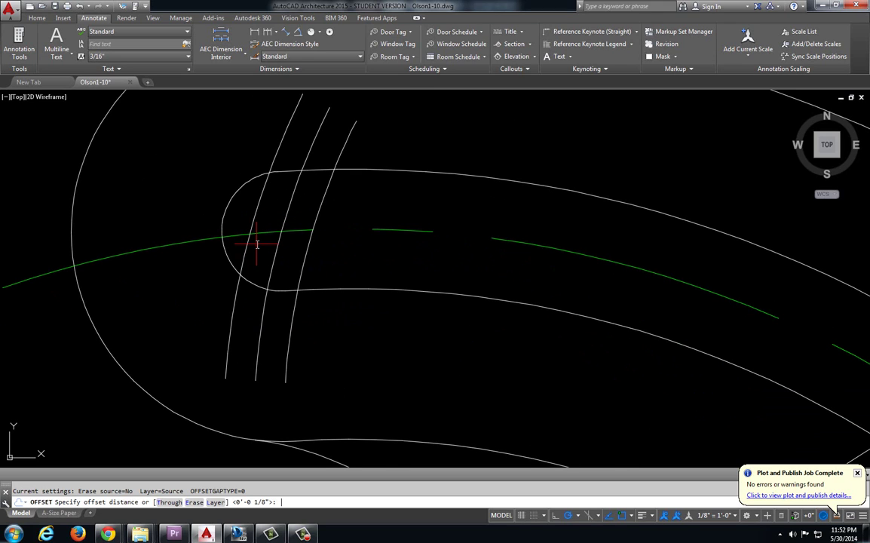
{"action": "key", "text": "Return"}
{"action": "left_click", "coordinate": [267, 204]}
{"action": "left_click", "coordinate": [253, 202]}
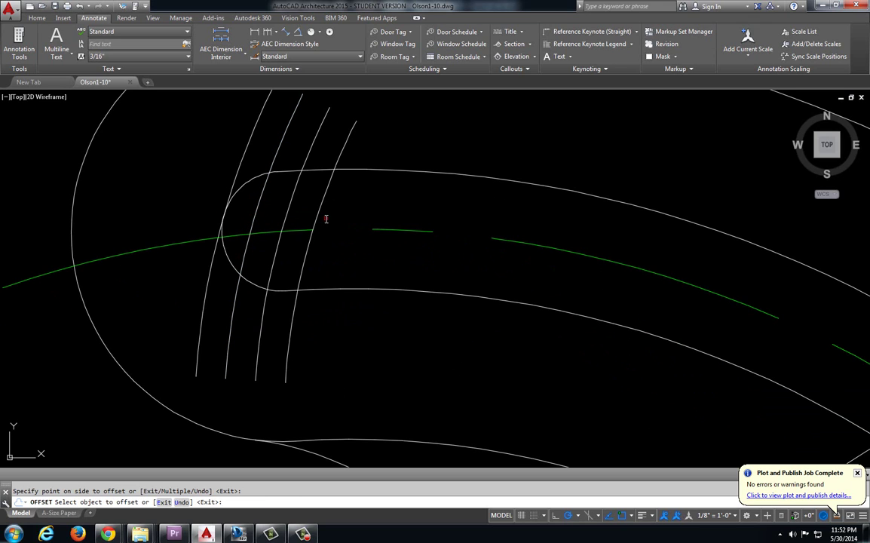
{"action": "scroll", "coordinate": [462, 273], "scroll_direction": "down", "scroll_amount": 4}
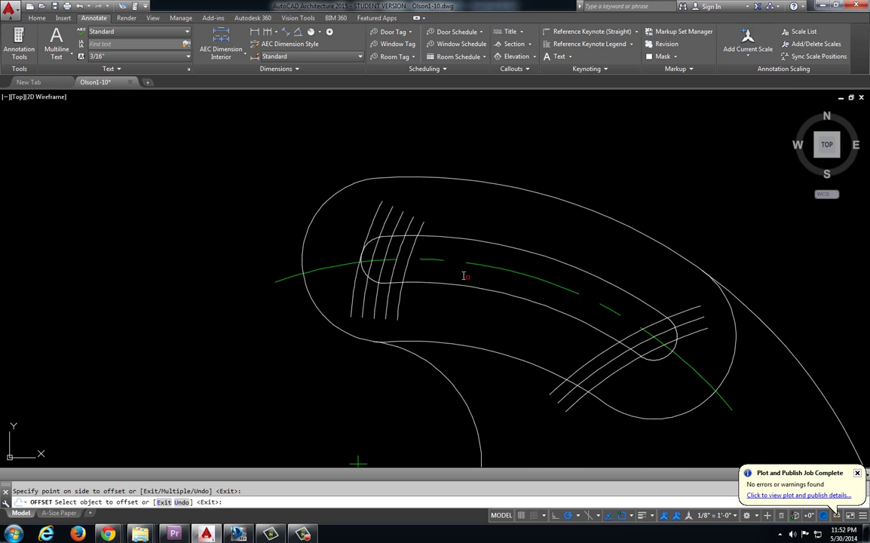
{"action": "scroll", "coordinate": [514, 288], "scroll_direction": "up", "scroll_amount": 5}
{"action": "left_click", "coordinate": [522, 286]}
{"action": "left_click", "coordinate": [507, 266]}
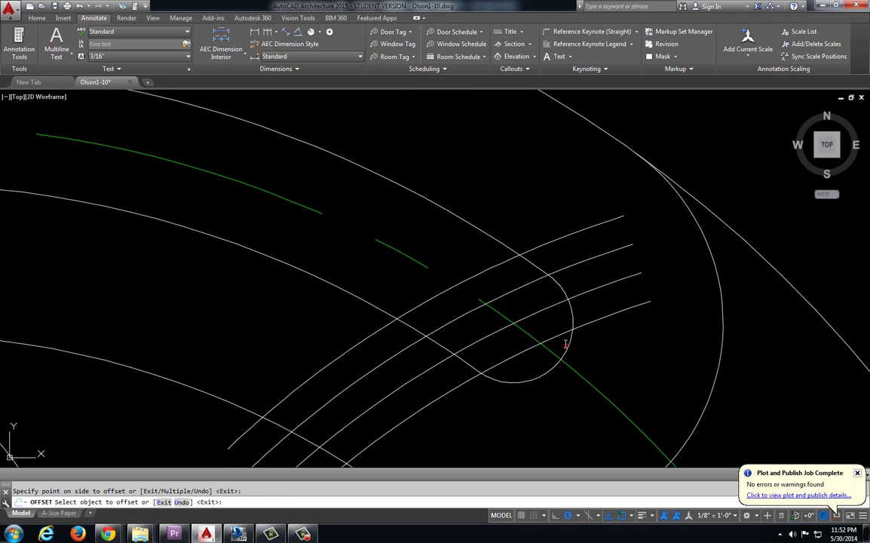
{"action": "left_click", "coordinate": [561, 336]}
{"action": "left_click", "coordinate": [593, 355]}
{"action": "key", "text": "Escape"}
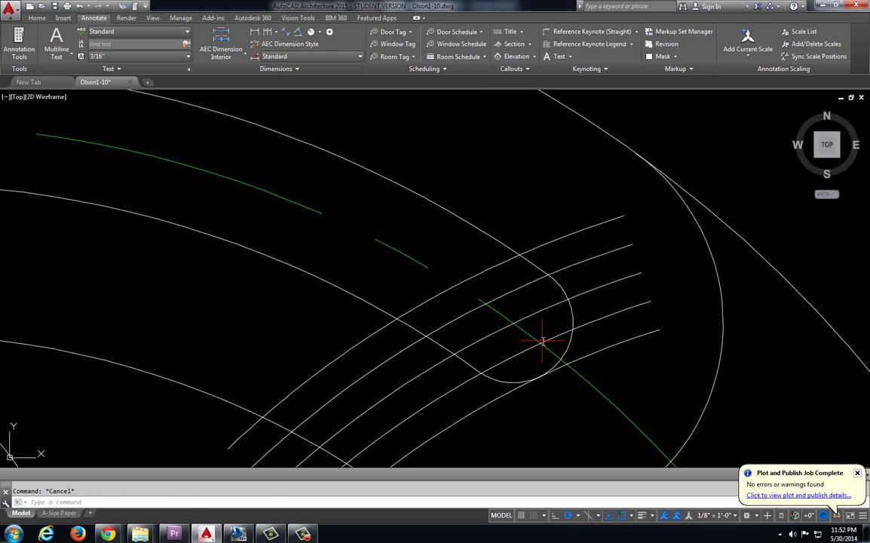
Start and cancel a trim, then recentre the view on the whole slot.
{"action": "type", "text": "TRI"}
{"action": "key", "text": "Return"}
{"action": "key", "text": "Escape"}
{"action": "scroll", "coordinate": [562, 229], "scroll_direction": "down", "scroll_amount": 3}
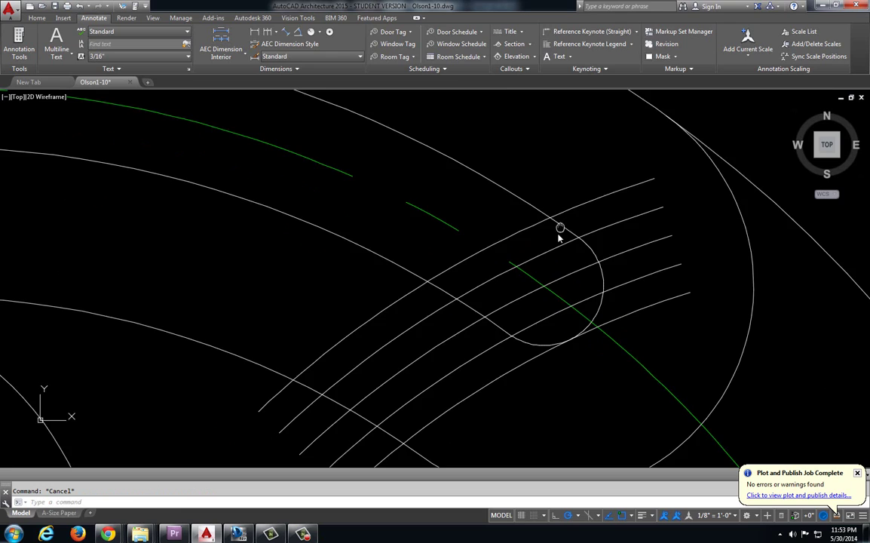
{"action": "middle_click_drag", "start_coordinate": [548, 263], "coordinate": [556, 286]}
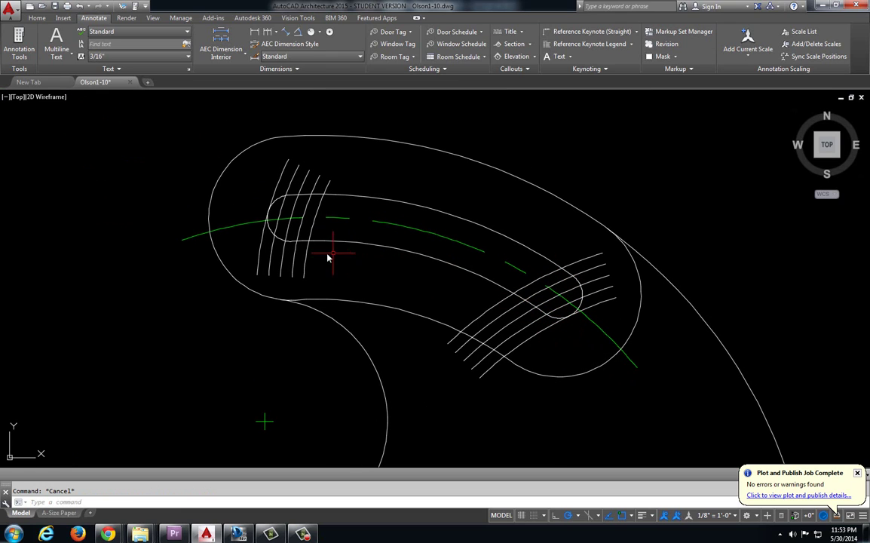
Move the green slot centerline onto layer 0 and turn on lineweight display.
{"action": "left_click", "coordinate": [417, 234]}
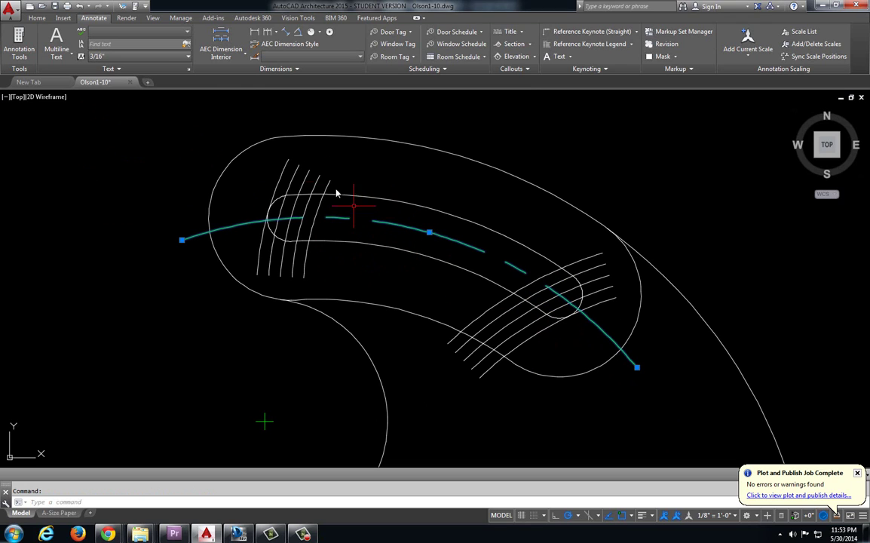
{"action": "left_click", "coordinate": [36, 17]}
{"action": "left_click", "coordinate": [449, 57]}
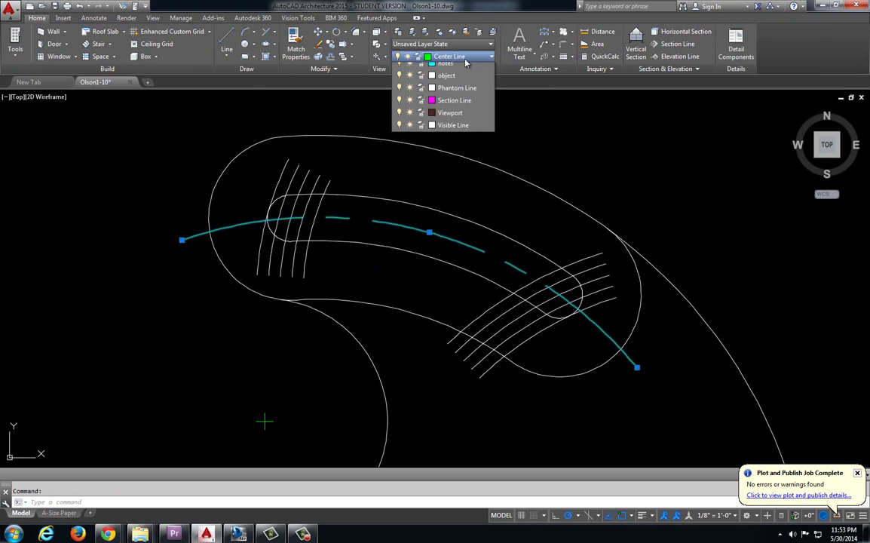
{"action": "left_click", "coordinate": [458, 70]}
{"action": "middle_click_drag", "start_coordinate": [340, 236], "coordinate": [340, 269]}
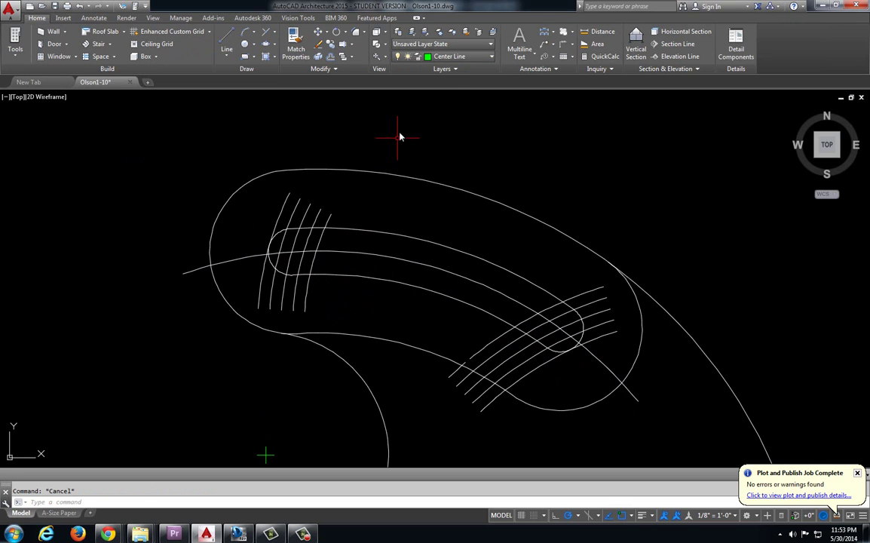
{"action": "key", "text": "Escape"}
{"action": "left_click", "coordinate": [634, 516]}
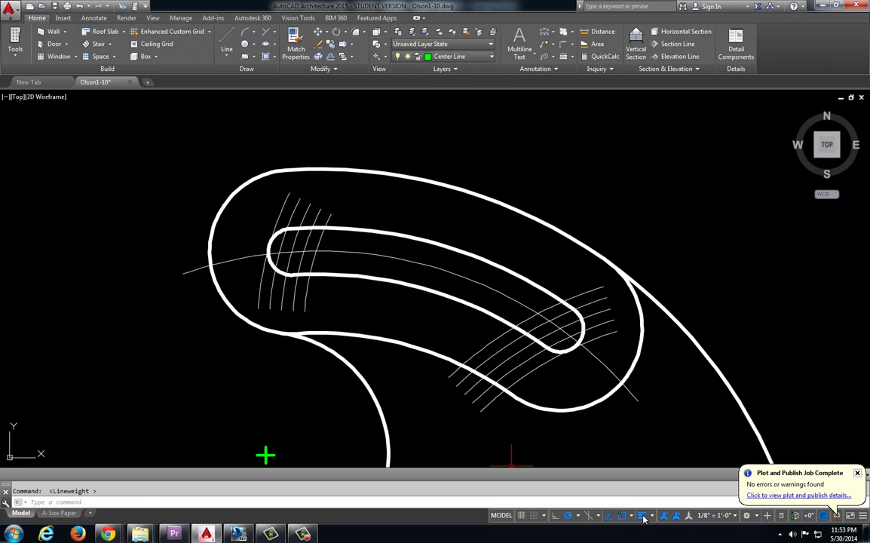
{"action": "scroll", "coordinate": [313, 255], "scroll_direction": "up", "scroll_amount": 2}
{"action": "key", "text": "Escape"}
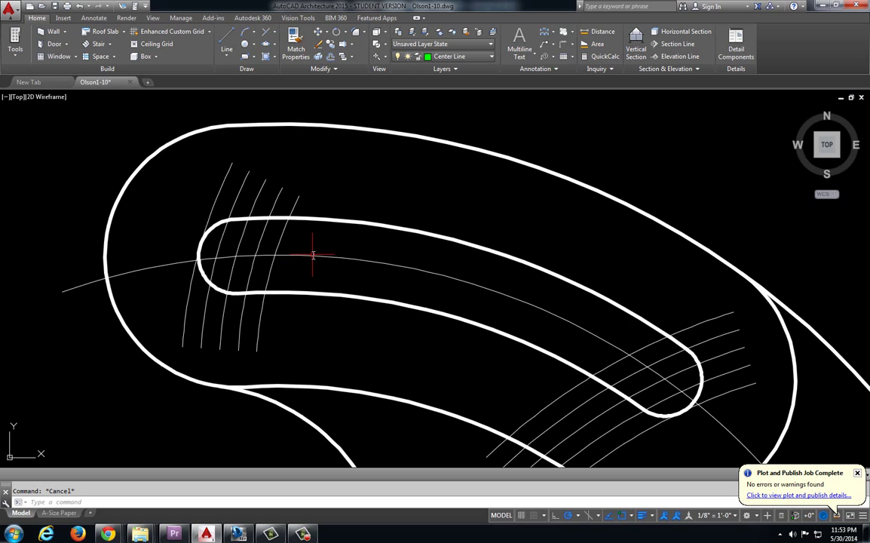
Offset the centerline arc at 1/8, adding parallel arcs above and two below it.
{"action": "type", "text": "OFFSET"}
{"action": "key", "text": "Return"}
{"action": "type", "text": "1/8"}
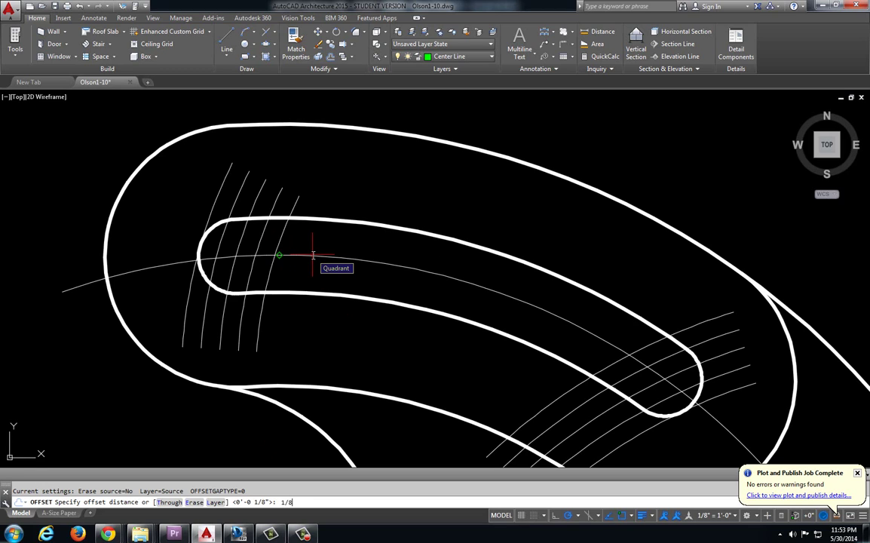
{"action": "key", "text": "Return"}
{"action": "left_click", "coordinate": [313, 257]}
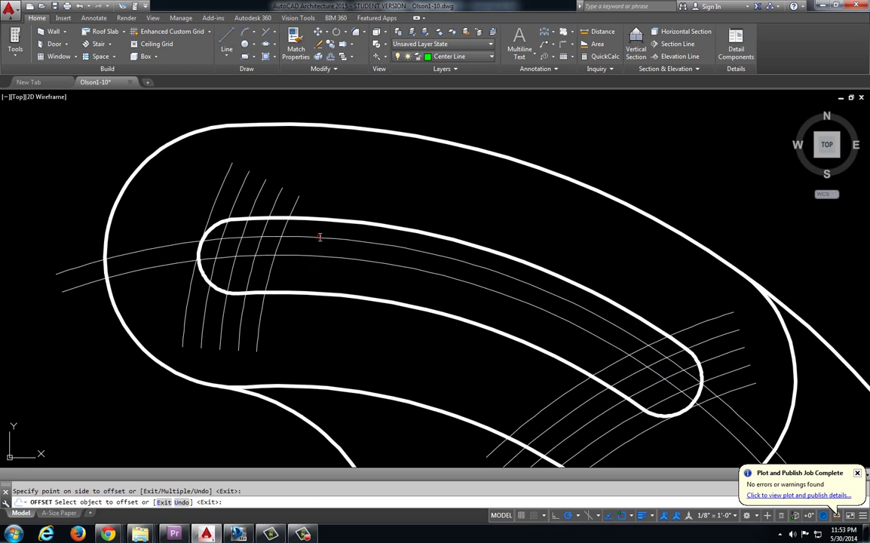
{"action": "left_click", "coordinate": [320, 238]}
{"action": "left_click", "coordinate": [331, 193]}
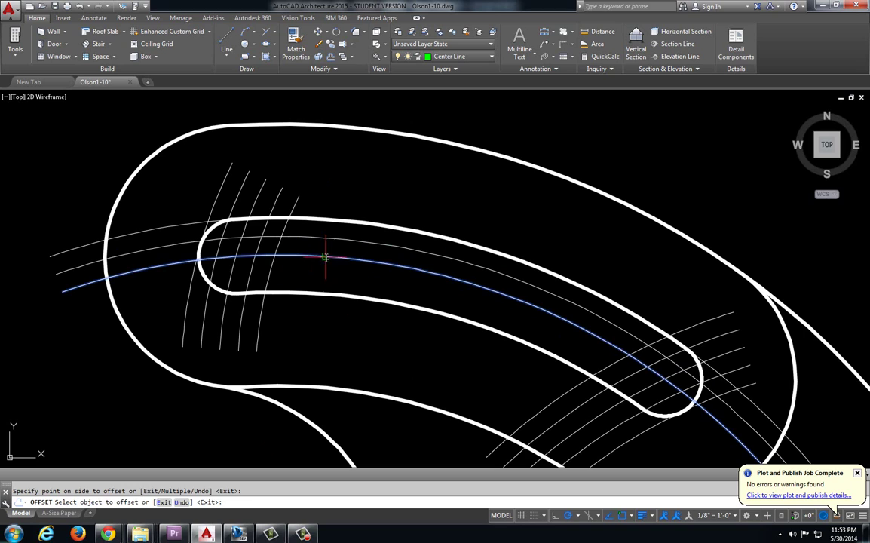
{"action": "left_click", "coordinate": [325, 257]}
{"action": "left_click", "coordinate": [316, 276]}
{"action": "left_click", "coordinate": [305, 274]}
{"action": "left_click", "coordinate": [310, 316]}
{"action": "key", "text": "Escape"}
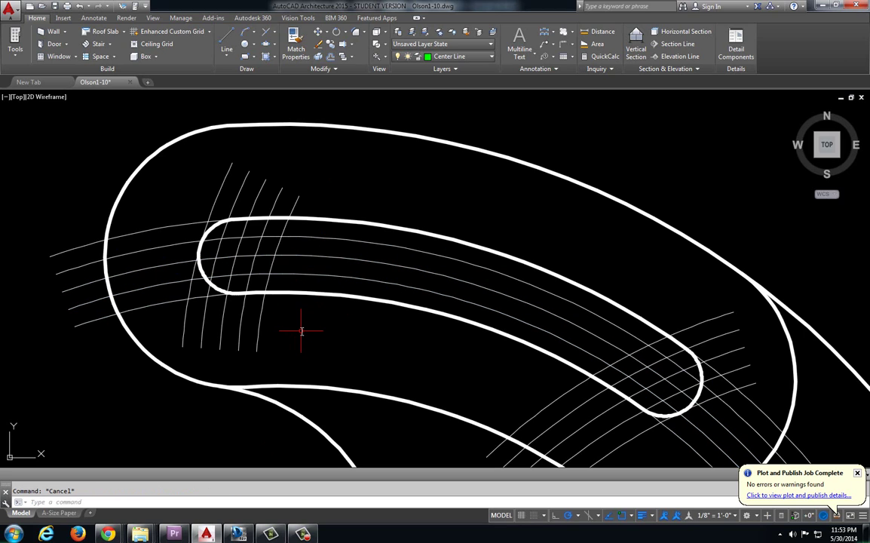
{"action": "type", "text": "TR"}
{"action": "key", "text": "Return"}
{"action": "key", "text": "Return"}
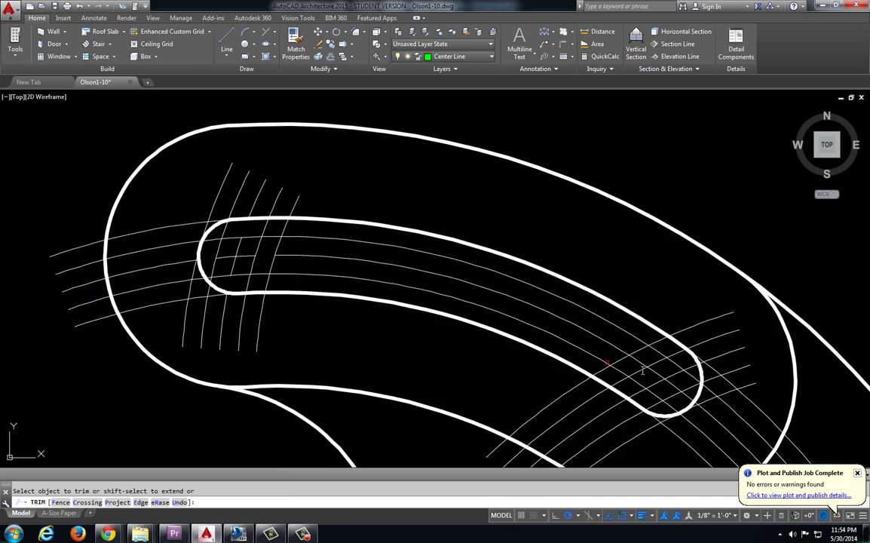
Trim the short grid segment inside the slot's end.
{"action": "scroll", "coordinate": [570, 334], "scroll_direction": "up", "scroll_amount": 5}
{"action": "scroll", "coordinate": [543, 330], "scroll_direction": "down", "scroll_amount": 1}
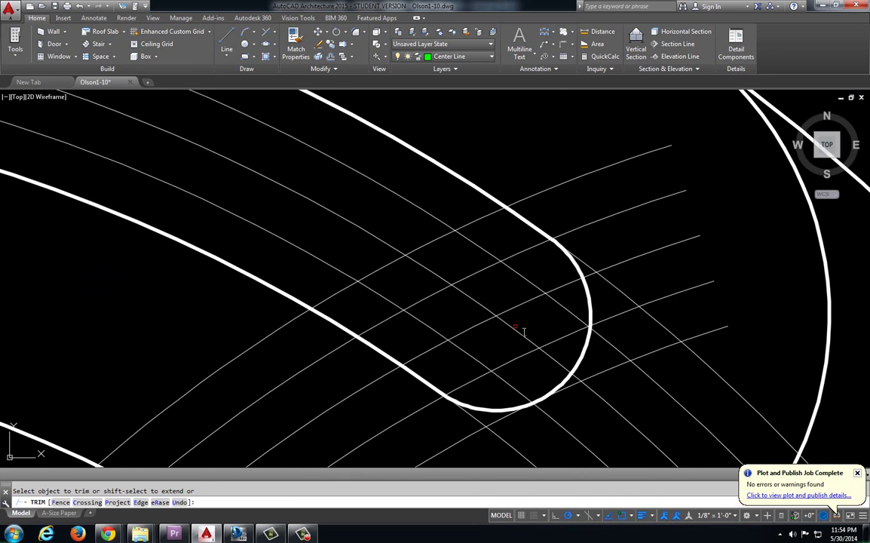
{"action": "left_click", "coordinate": [451, 287]}
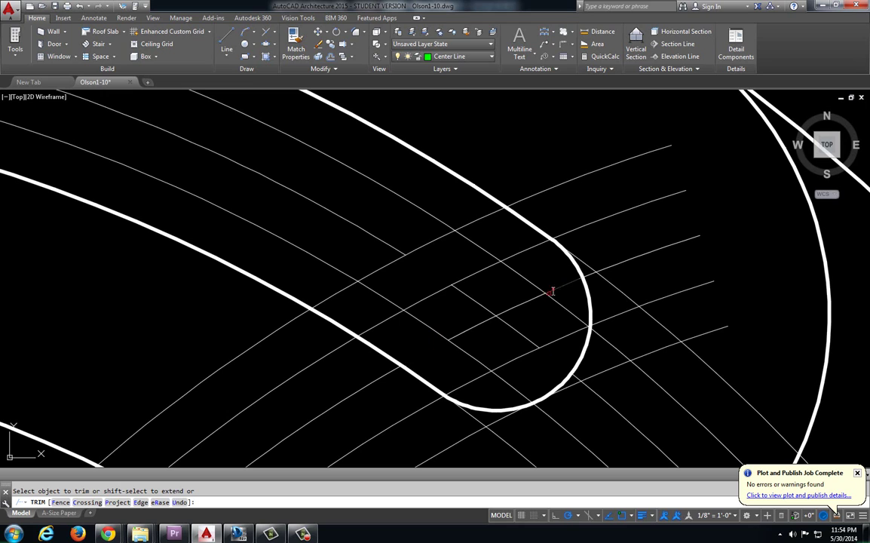
{"action": "scroll", "coordinate": [432, 311], "scroll_direction": "down", "scroll_amount": 5}
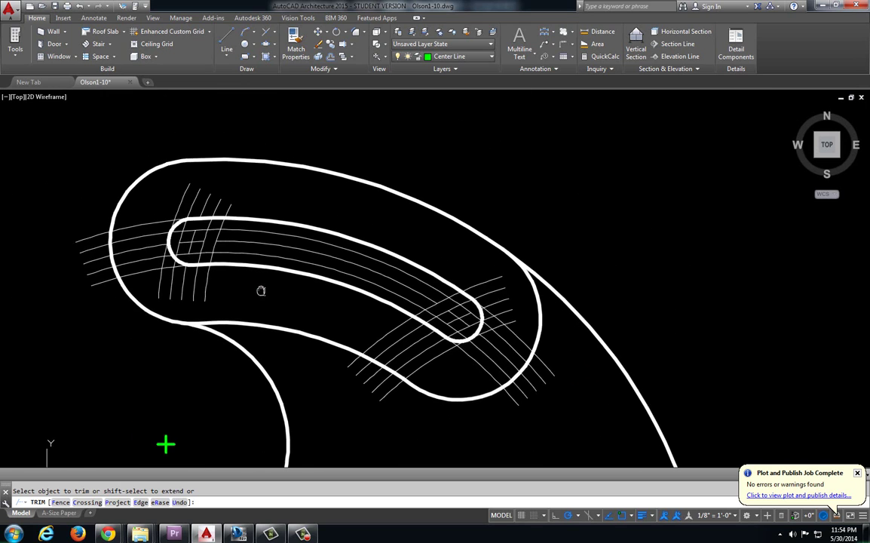
{"action": "key", "text": "Escape"}
{"action": "scroll", "coordinate": [219, 266], "scroll_direction": "up", "scroll_amount": 3}
Erase the leftover grid curves and lines around the slot's left end.
{"action": "left_click", "coordinate": [211, 241]}
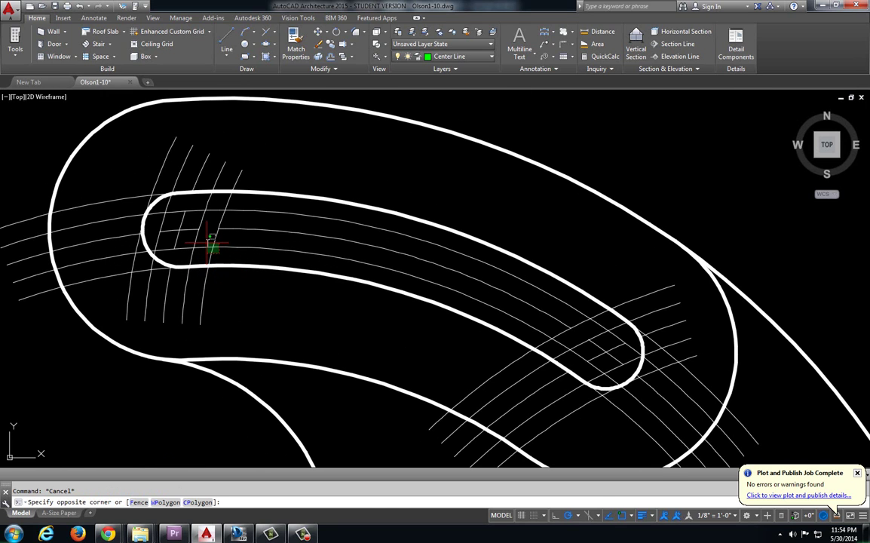
{"action": "left_click", "coordinate": [195, 242]}
{"action": "key", "text": "Delete"}
{"action": "left_click", "coordinate": [193, 241]}
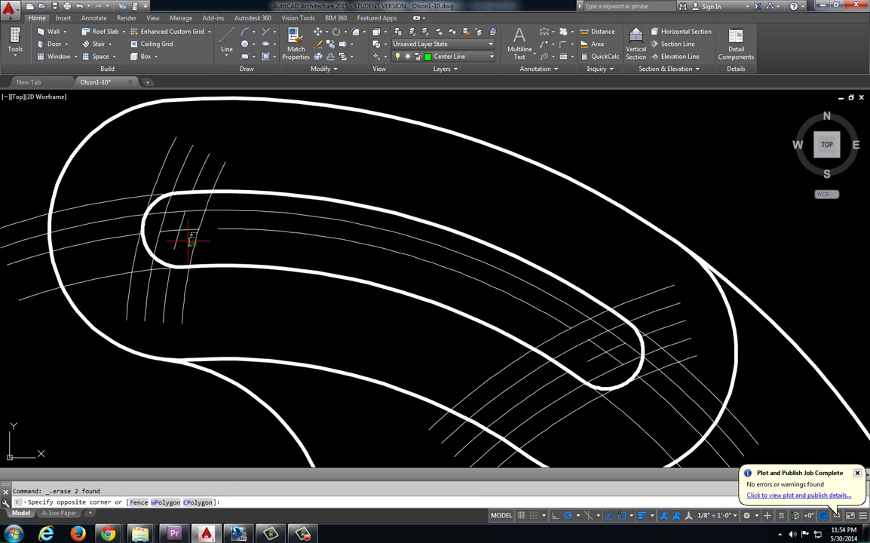
{"action": "left_click", "coordinate": [183, 235]}
{"action": "key", "text": "Delete"}
{"action": "left_click", "coordinate": [172, 215]}
{"action": "left_click", "coordinate": [156, 196]}
{"action": "key", "text": "Delete"}
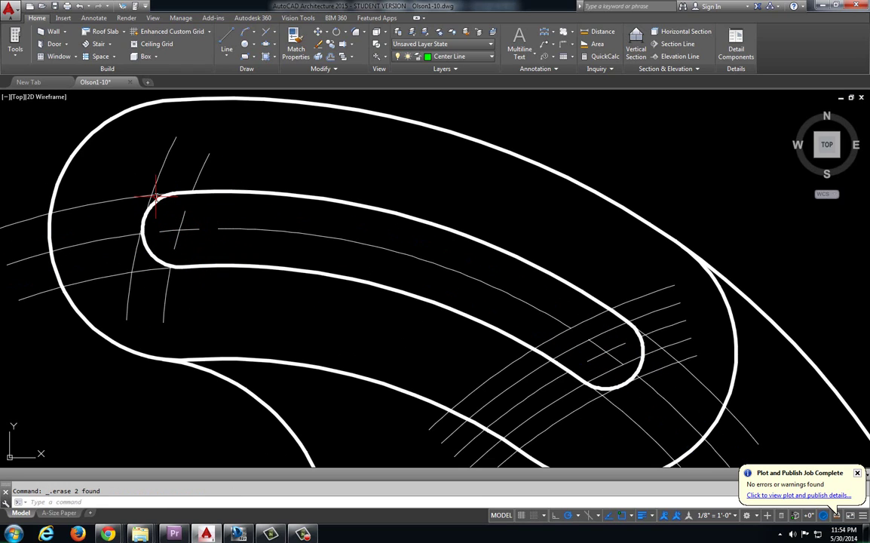
{"action": "left_click", "coordinate": [153, 197]}
{"action": "left_click", "coordinate": [140, 190]}
{"action": "key", "text": "Delete"}
Erase the short segments above and below the slot's left end.
{"action": "left_click", "coordinate": [202, 178]}
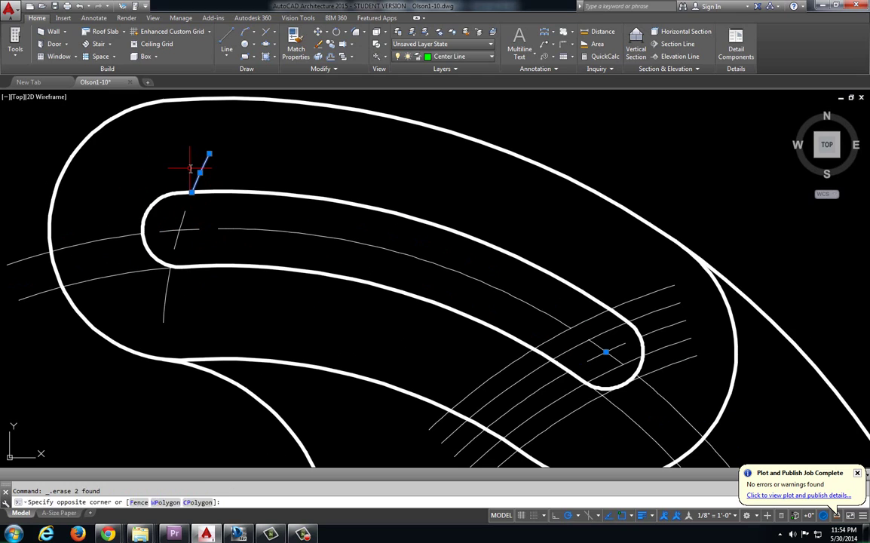
{"action": "left_click", "coordinate": [190, 163]}
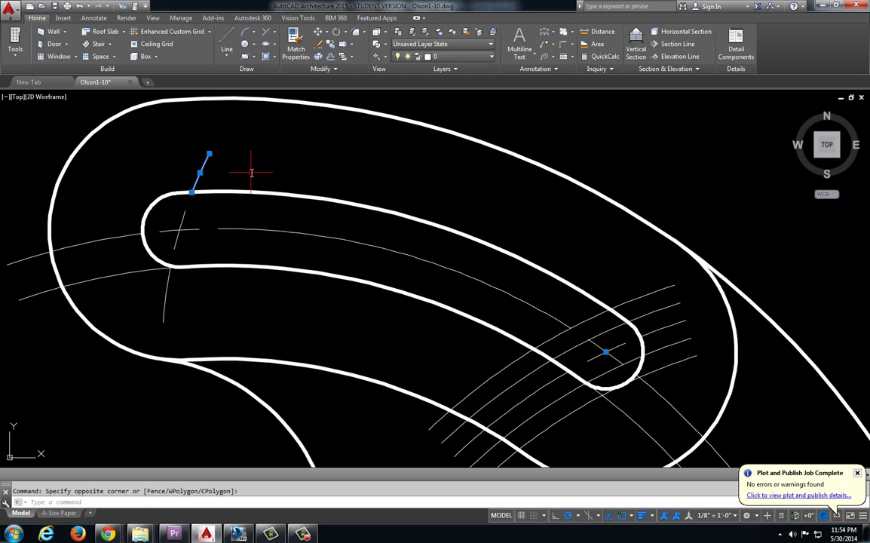
{"action": "key", "text": "Delete"}
{"action": "left_click", "coordinate": [184, 306]}
{"action": "left_click", "coordinate": [159, 300]}
{"action": "key", "text": "Delete"}
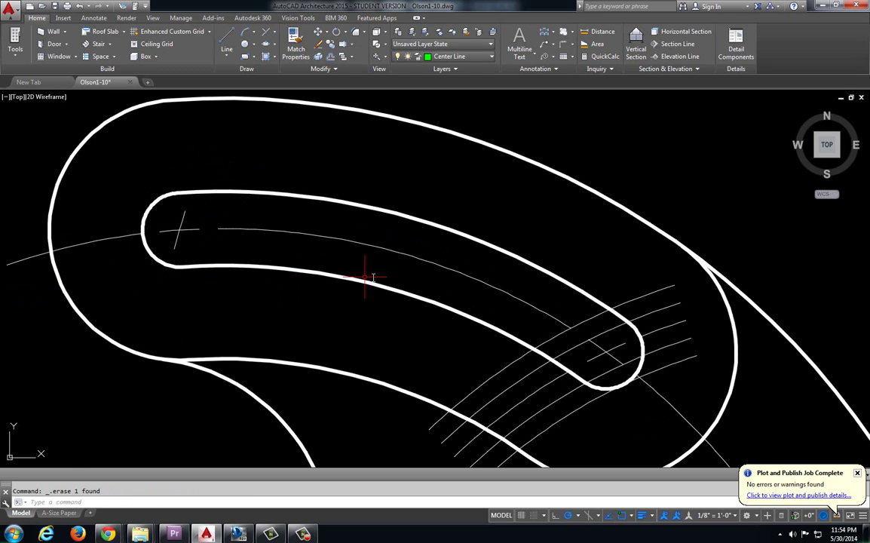
Erase the four leftover parallel grid lines at the slot's right end.
{"action": "scroll", "coordinate": [399, 277], "scroll_direction": "down", "scroll_amount": 1}
{"action": "middle_click_drag", "start_coordinate": [399, 277], "coordinate": [319, 257]}
{"action": "scroll", "coordinate": [446, 301], "scroll_direction": "up", "scroll_amount": 2}
{"action": "middle_click_drag", "start_coordinate": [447, 301], "coordinate": [360, 263]}
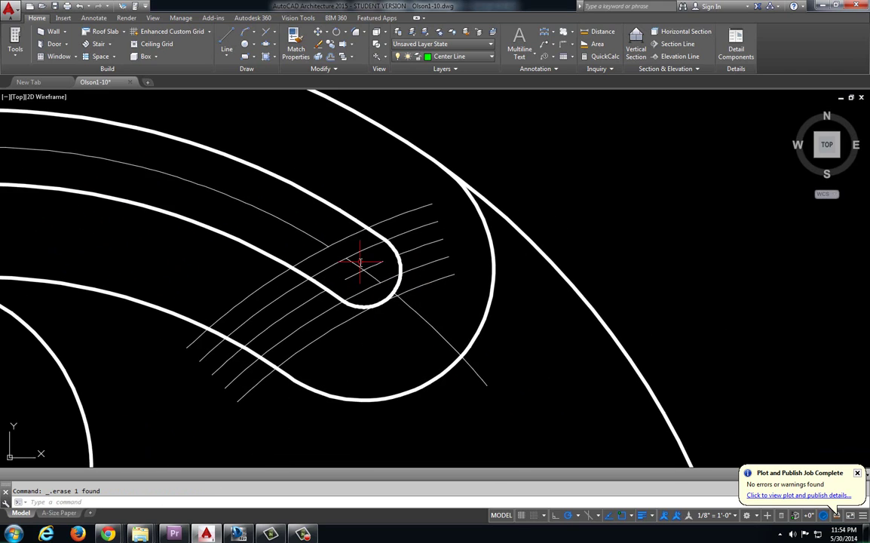
{"action": "left_click", "coordinate": [432, 227]}
{"action": "left_click", "coordinate": [407, 198]}
{"action": "key", "text": "Delete"}
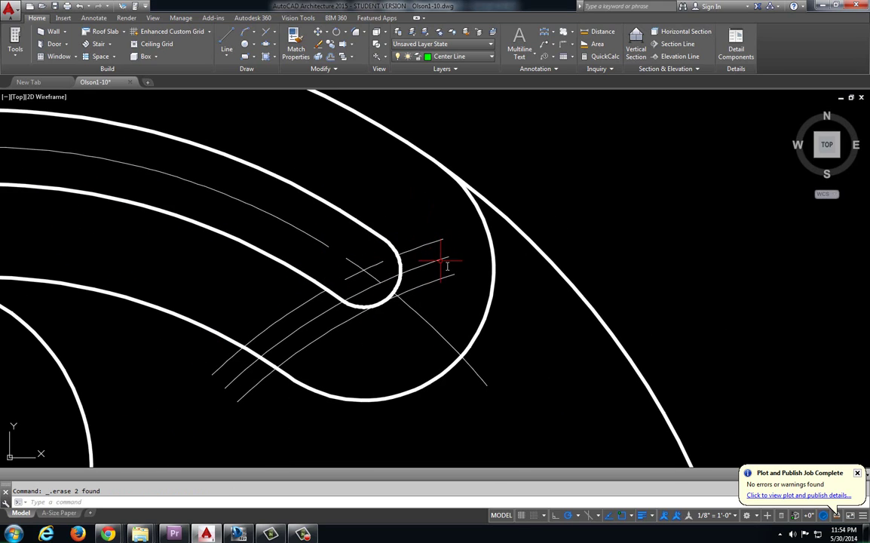
{"action": "left_click", "coordinate": [459, 287]}
{"action": "left_click", "coordinate": [446, 249]}
{"action": "key", "text": "Delete"}
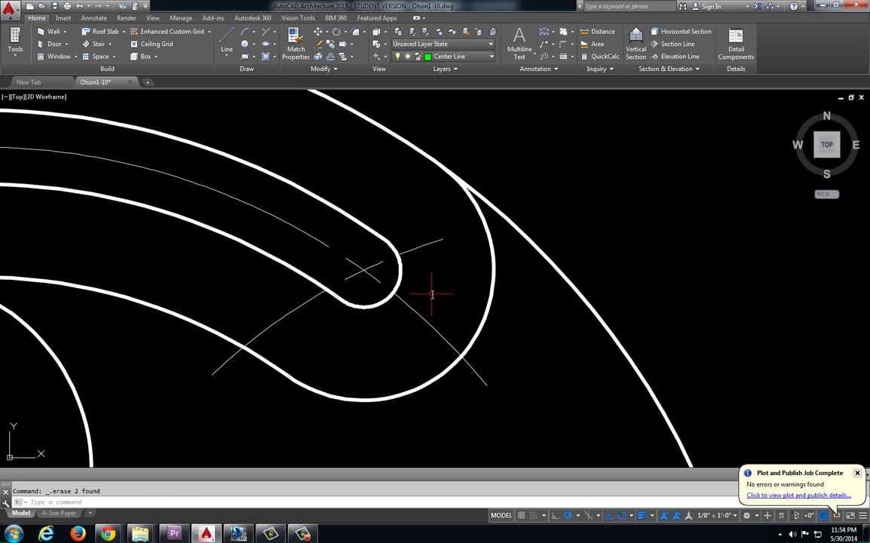
Erase the short diagonal line near the slot's right end.
{"action": "scroll", "coordinate": [392, 275], "scroll_direction": "down", "scroll_amount": 2}
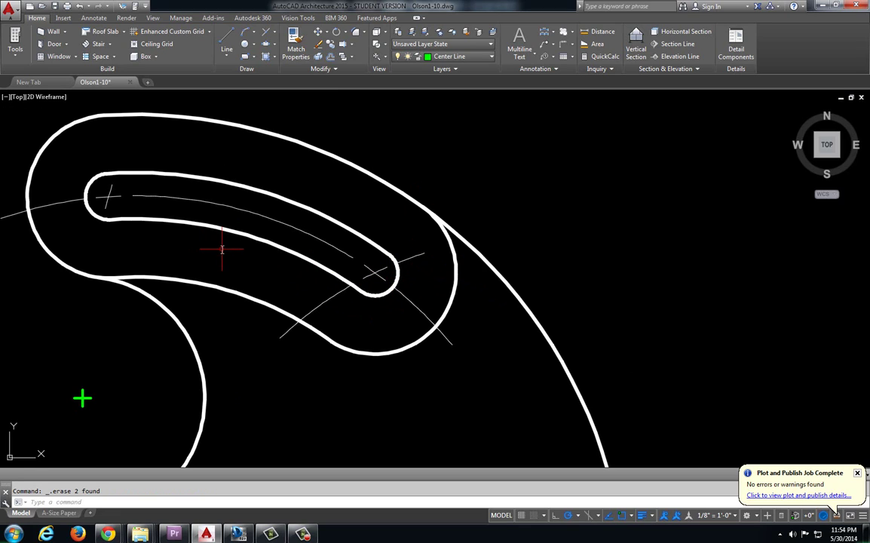
{"action": "left_click", "coordinate": [354, 305]}
{"action": "left_click", "coordinate": [317, 291]}
{"action": "key", "text": "Delete"}
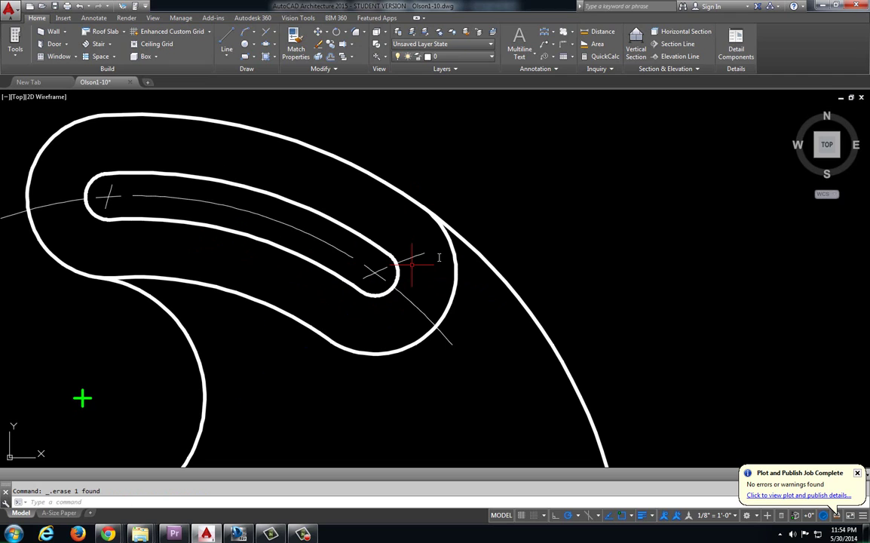
{"action": "left_click", "coordinate": [427, 258]}
{"action": "left_click", "coordinate": [431, 258]}
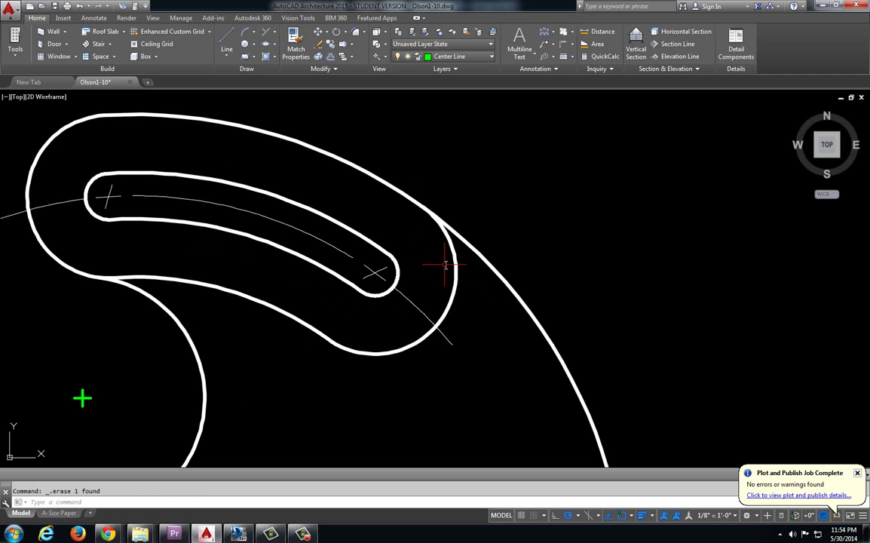
Compare against the dimensioned reference drawing in Design Review, then return to AutoCAD.
{"action": "key", "text": "alt+Tab"}
{"action": "scroll", "coordinate": [437, 266], "scroll_direction": "up", "scroll_amount": 3}
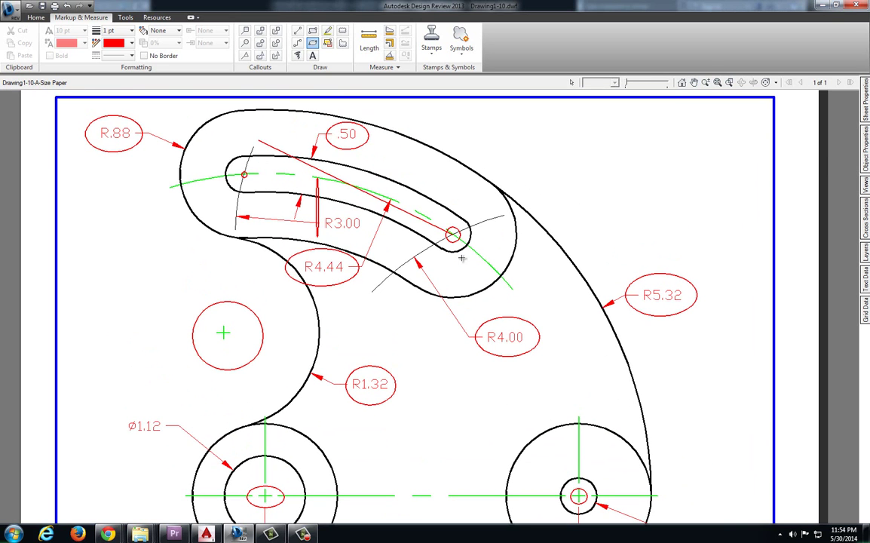
{"action": "key", "text": "alt+Tab"}
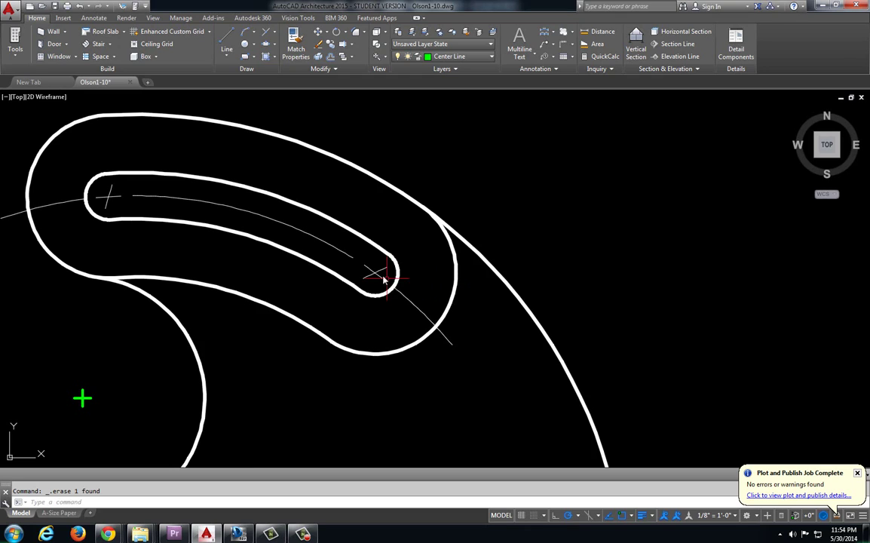
{"action": "scroll", "coordinate": [398, 263], "scroll_direction": "down", "scroll_amount": 2}
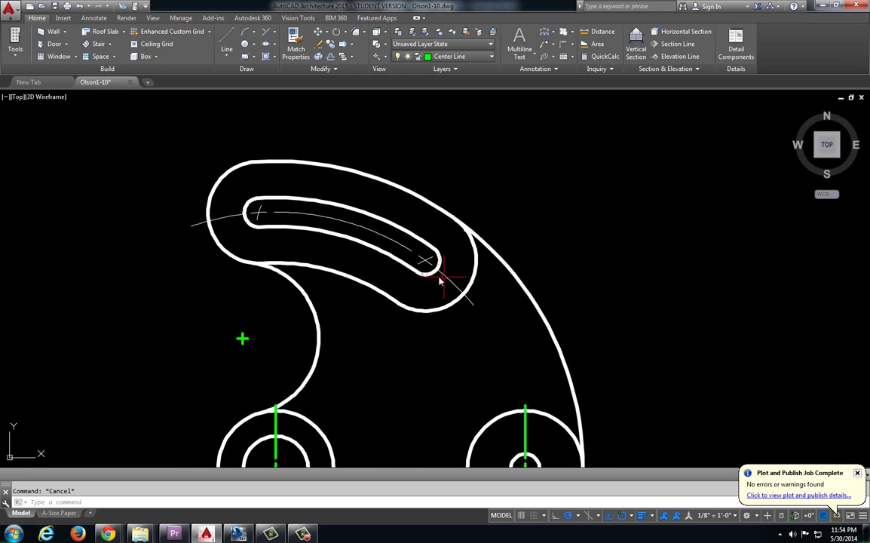
Put the slot's centre arc and both end cross lines on the Center Line layer.
{"action": "scroll", "coordinate": [440, 280], "scroll_direction": "up", "scroll_amount": 2}
{"action": "scroll", "coordinate": [440, 280], "scroll_direction": "up", "scroll_amount": 2}
{"action": "left_click", "coordinate": [451, 288]}
{"action": "left_click", "coordinate": [411, 270]}
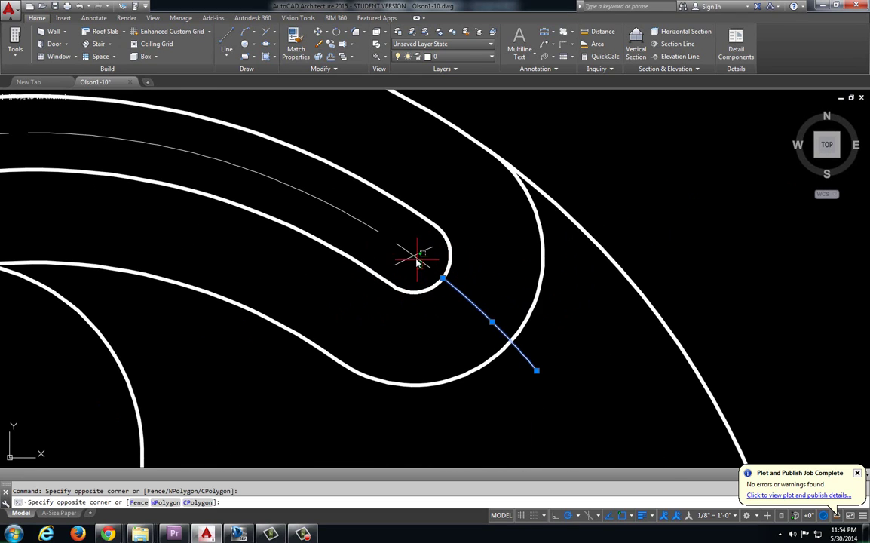
{"action": "left_click", "coordinate": [360, 228]}
{"action": "scroll", "coordinate": [451, 240], "scroll_direction": "down", "scroll_amount": 2}
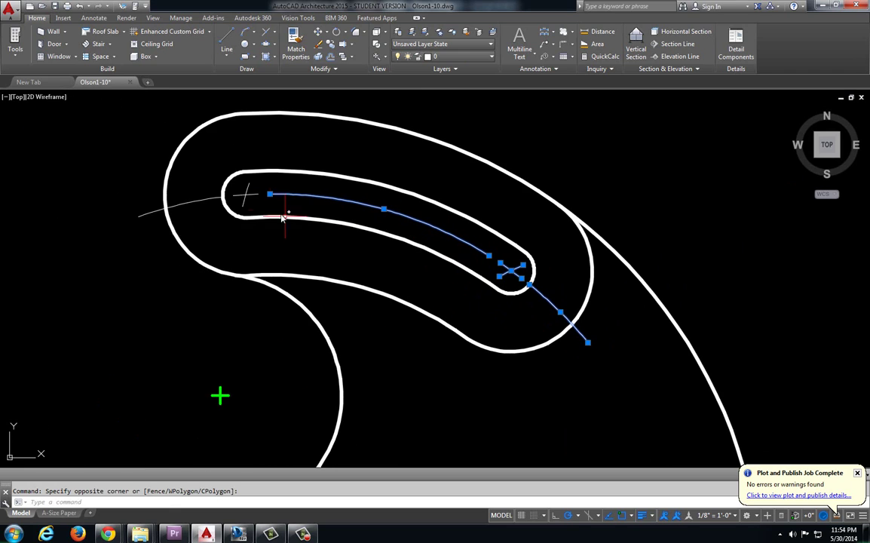
{"action": "left_click", "coordinate": [237, 195]}
{"action": "left_click", "coordinate": [189, 197]}
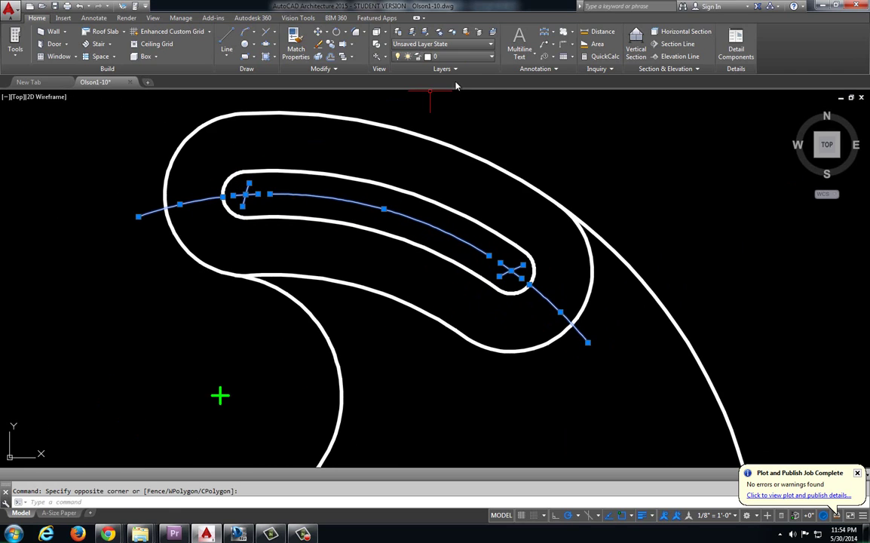
{"action": "left_click", "coordinate": [453, 57]}
{"action": "left_click", "coordinate": [466, 100]}
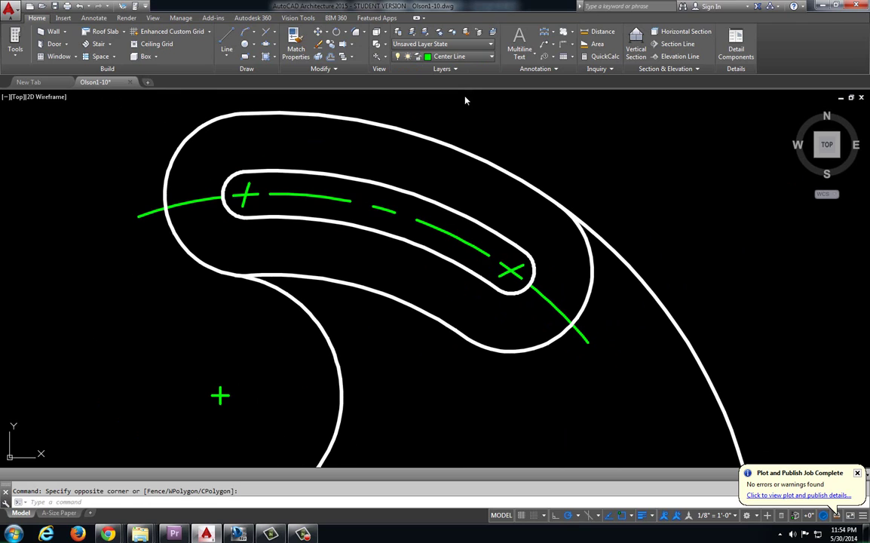
{"action": "key", "text": "Escape"}
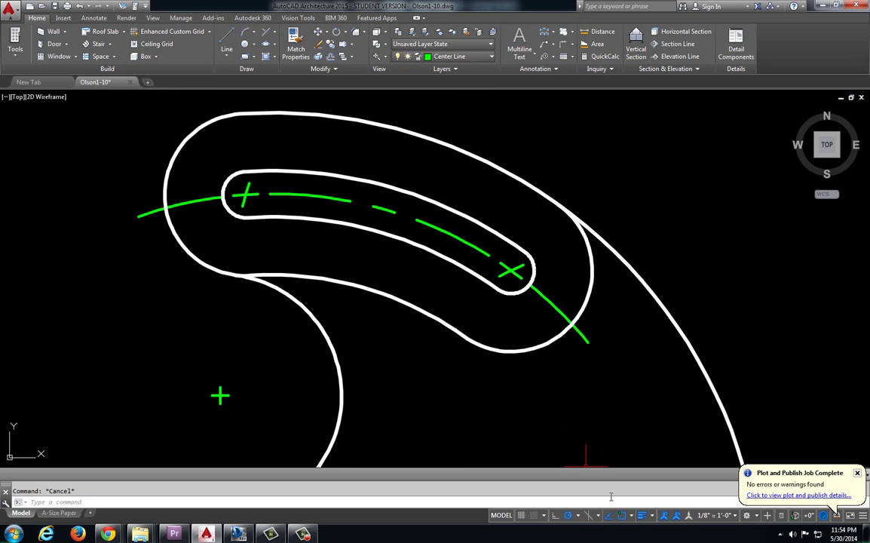
Turn off lineweight display so all lines appear thin, and compare against the reference drawing.
{"action": "left_click", "coordinate": [642, 516]}
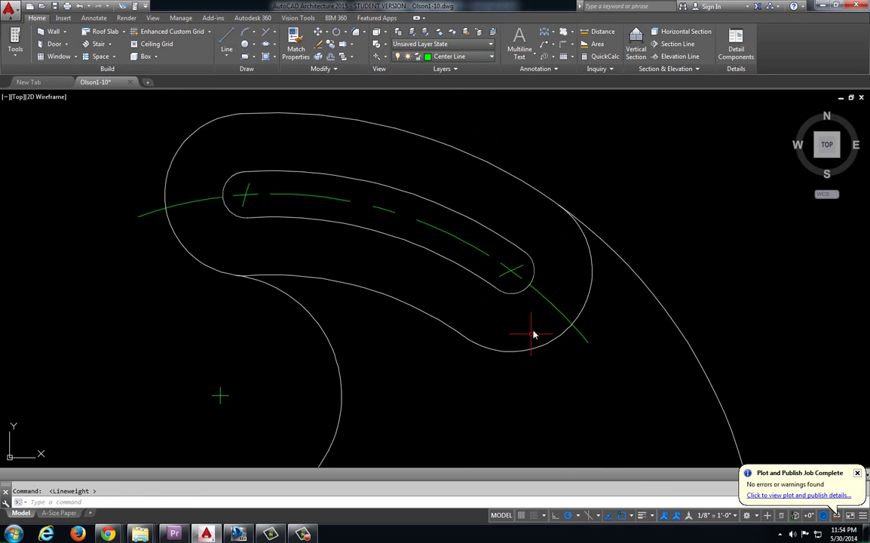
{"action": "scroll", "coordinate": [556, 323], "scroll_direction": "down", "scroll_amount": 2}
{"action": "scroll", "coordinate": [556, 323], "scroll_direction": "down", "scroll_amount": 3}
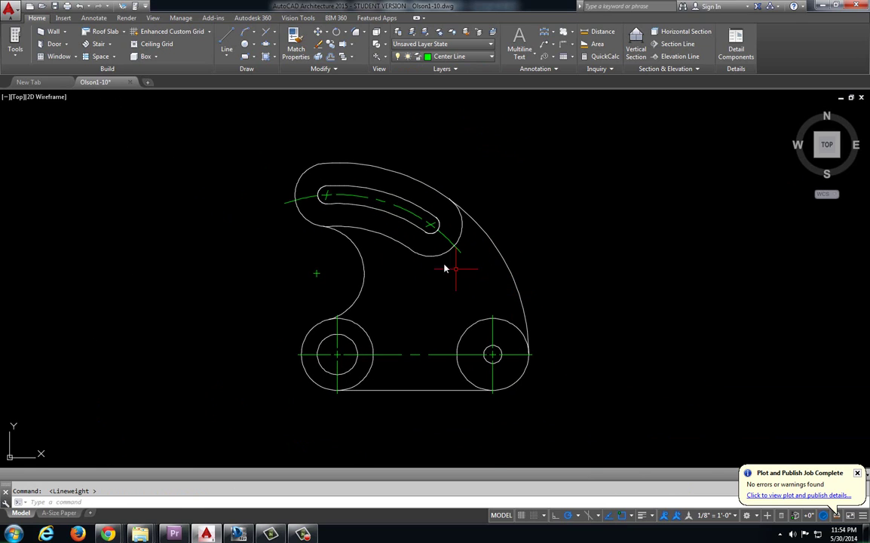
{"action": "scroll", "coordinate": [412, 228], "scroll_direction": "up", "scroll_amount": 2}
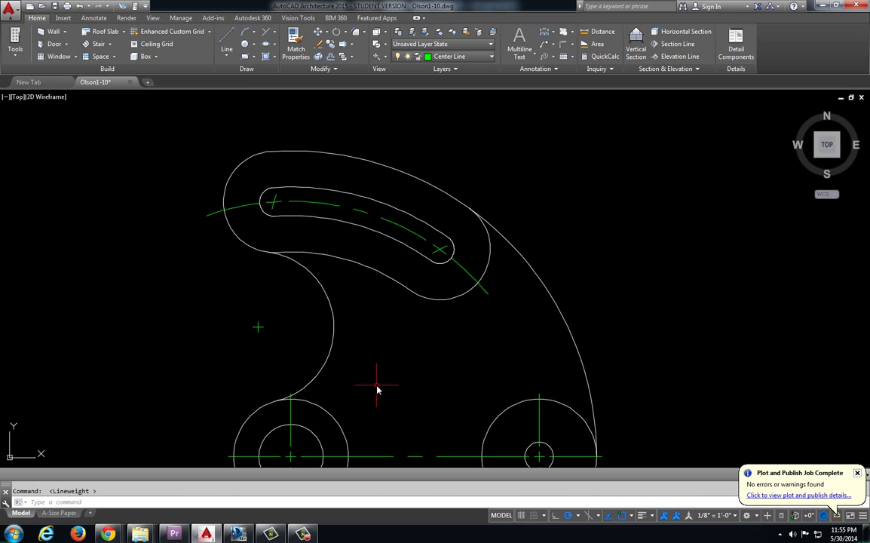
{"action": "key", "text": "alt+Tab"}
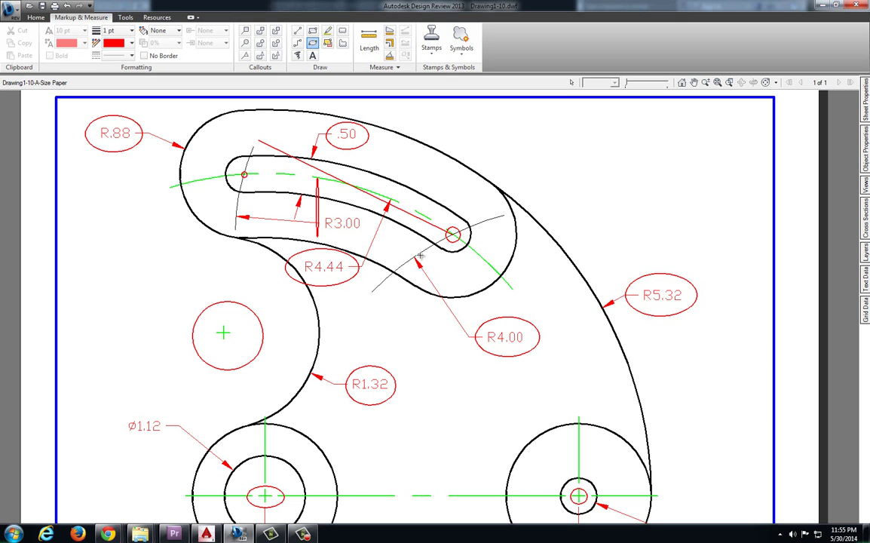
{"action": "key", "text": "alt+Tab"}
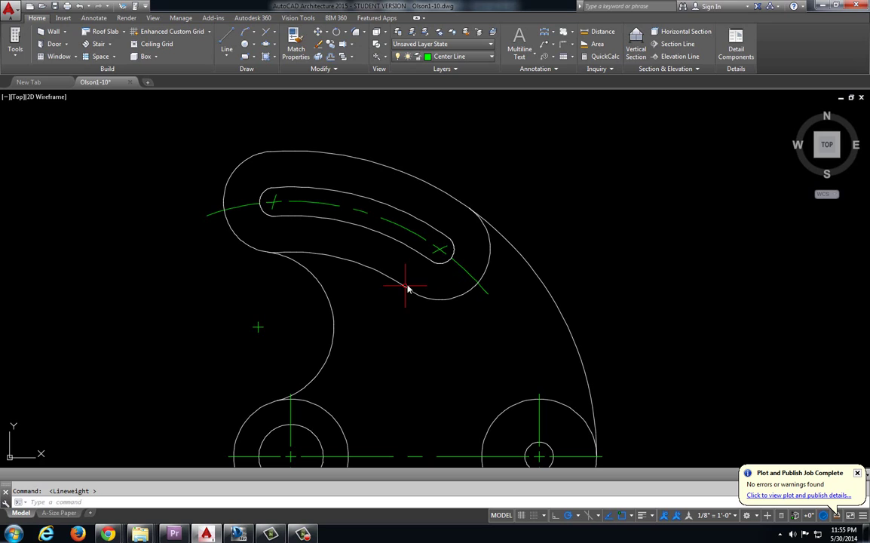
Draw four short helper lines around the slot ends as extension boundaries.
{"action": "left_click", "coordinate": [227, 42]}
{"action": "scroll", "coordinate": [262, 229], "scroll_direction": "up", "scroll_amount": 2}
{"action": "left_click", "coordinate": [261, 235]}
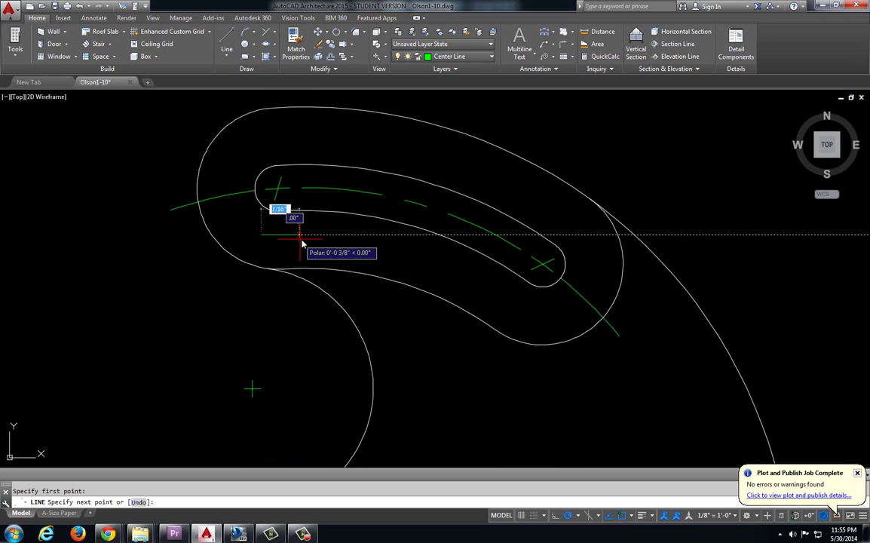
{"action": "left_click", "coordinate": [306, 235]}
{"action": "key", "text": "Return"}
{"action": "key", "text": "Return"}
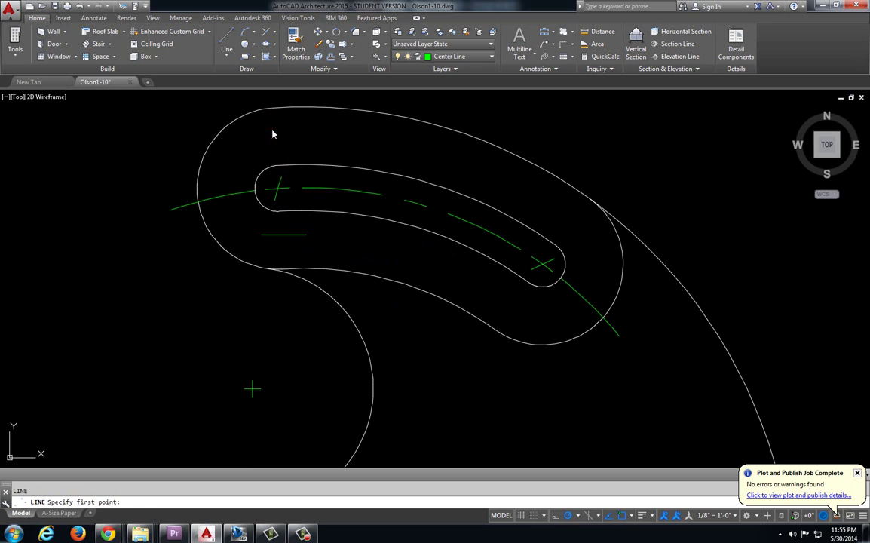
{"action": "left_click", "coordinate": [273, 130]}
{"action": "left_click", "coordinate": [313, 136]}
{"action": "key", "text": "Return"}
{"action": "key", "text": "Return"}
{"action": "left_click", "coordinate": [574, 223]}
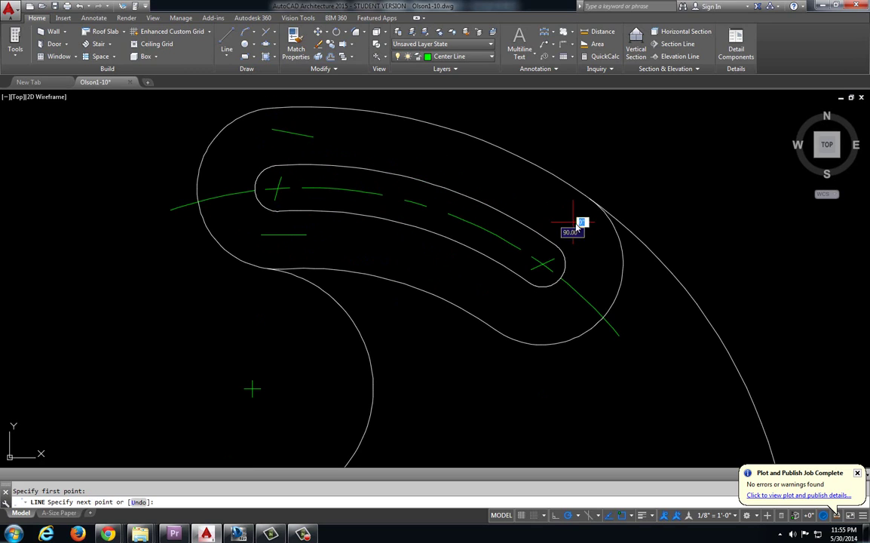
{"action": "left_click", "coordinate": [599, 271]}
{"action": "key", "text": "Return"}
{"action": "key", "text": "Return"}
{"action": "left_click", "coordinate": [475, 286]}
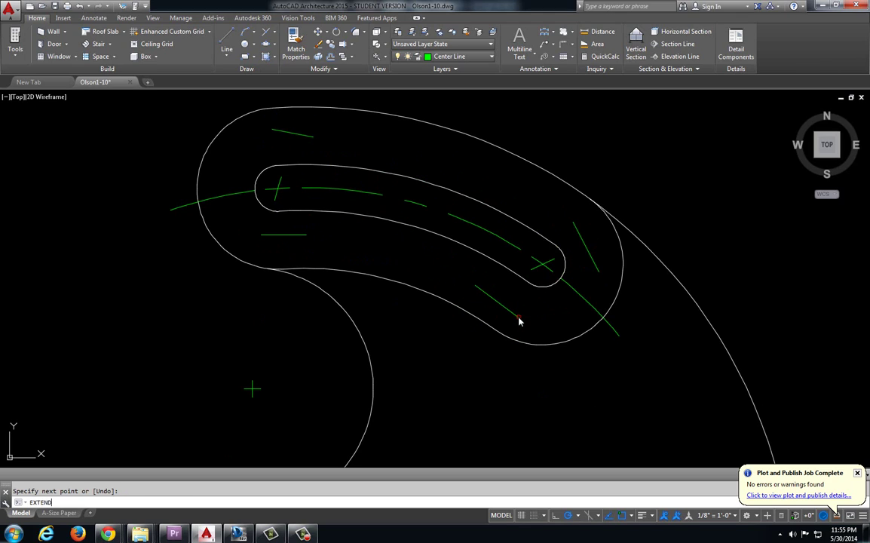
Extend both ends of the right radius line to the helper boundaries.
{"action": "key", "text": "Return"}
{"action": "key", "text": "Return"}
{"action": "left_click", "coordinate": [534, 275]}
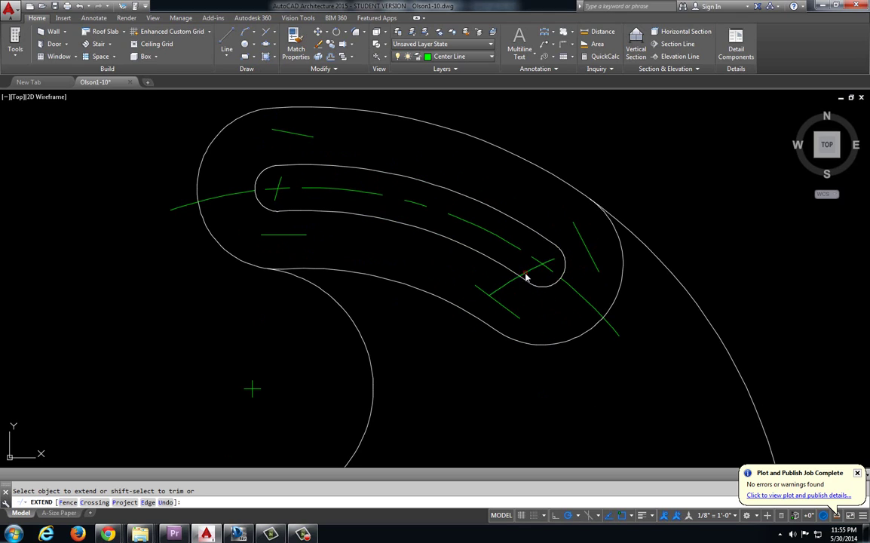
{"action": "left_click", "coordinate": [556, 260]}
{"action": "key", "text": "Escape"}
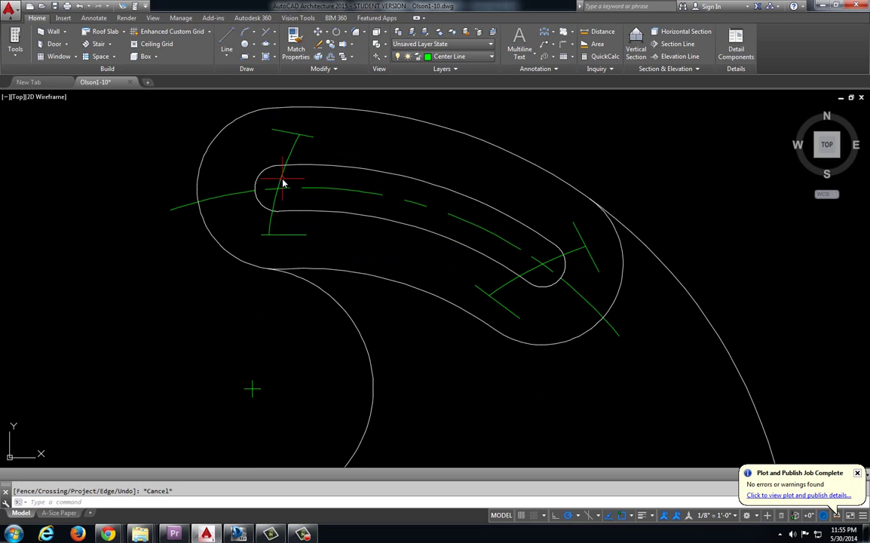
Delete the four temporary helper lines.
{"action": "left_click", "coordinate": [305, 219]}
{"action": "left_click", "coordinate": [286, 241]}
{"action": "left_click", "coordinate": [308, 138]}
{"action": "left_click", "coordinate": [317, 130]}
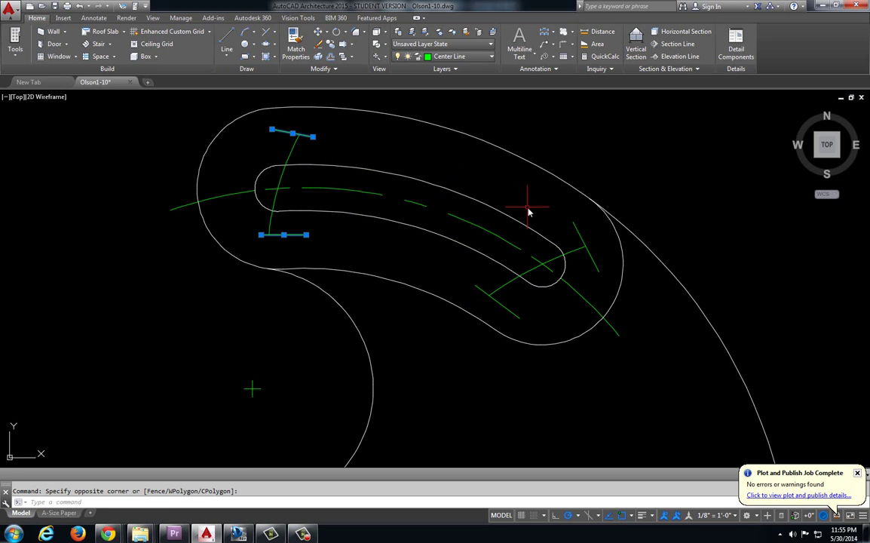
{"action": "left_click", "coordinate": [582, 230]}
{"action": "left_click", "coordinate": [567, 243]}
{"action": "left_click", "coordinate": [483, 288]}
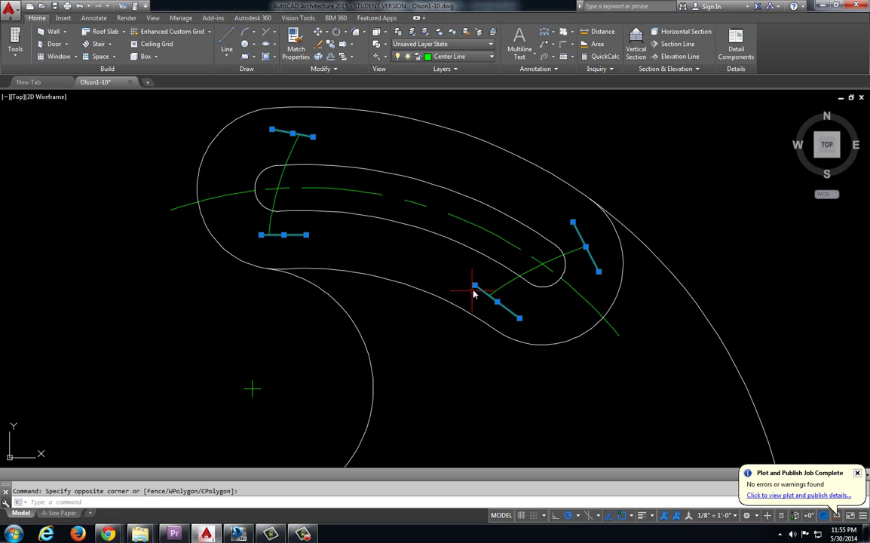
{"action": "key", "text": "Delete"}
Move the left and right radius lines to the white layer.
{"action": "left_click", "coordinate": [287, 233]}
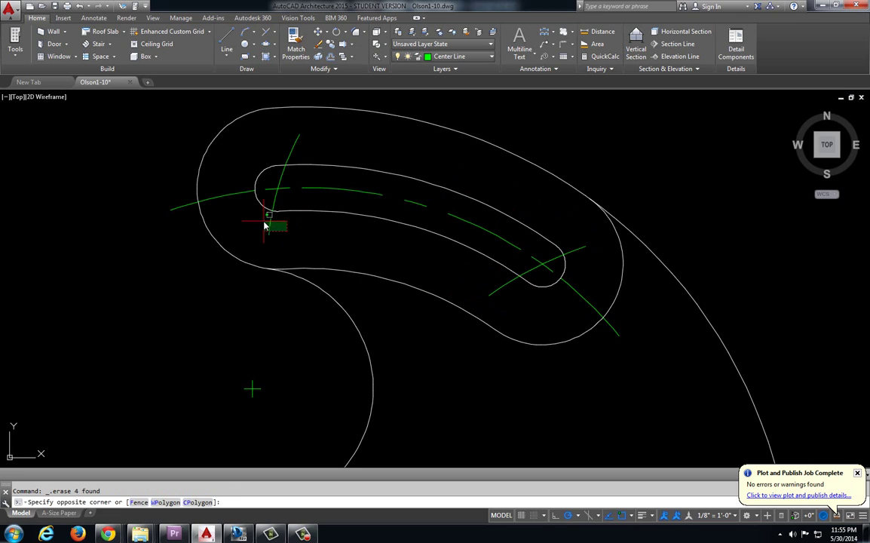
{"action": "left_click", "coordinate": [219, 151]}
{"action": "left_click", "coordinate": [492, 291]}
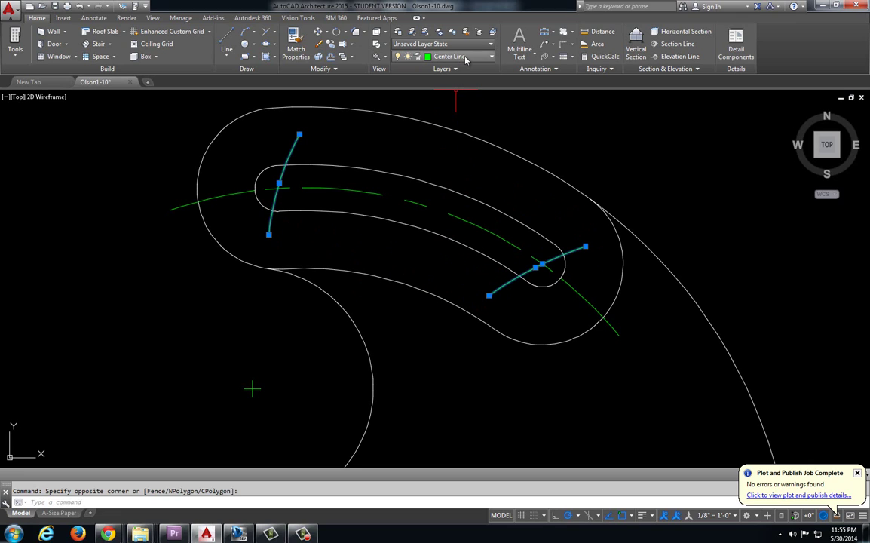
{"action": "left_click", "coordinate": [459, 56]}
{"action": "left_click", "coordinate": [462, 80]}
{"action": "key", "text": "Escape"}
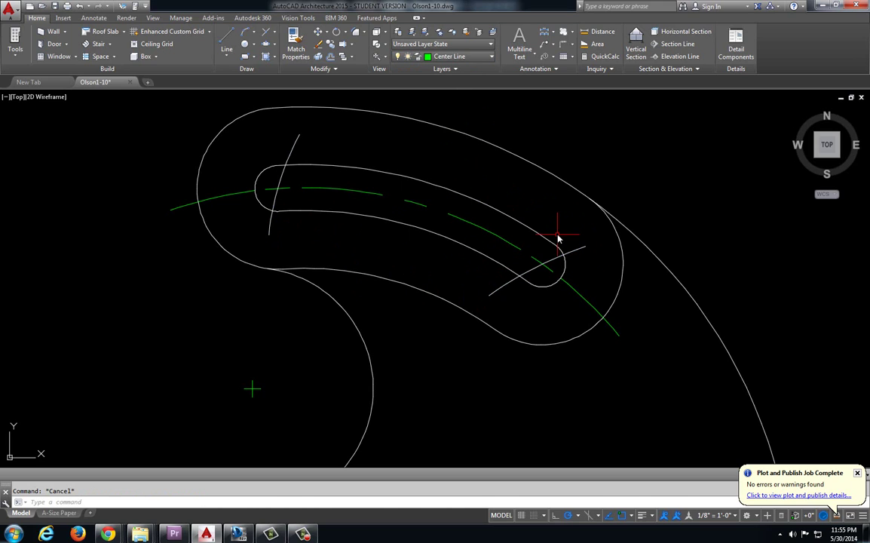
{"action": "key", "text": "alt+Tab"}
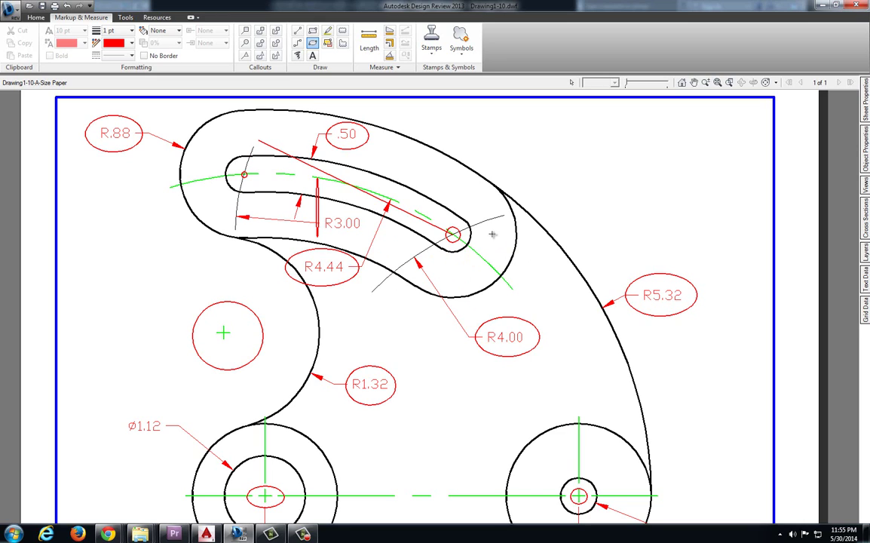
Zoom in around the slot on the dimensioned DWF reference sheet.
{"action": "scroll", "coordinate": [258, 181], "scroll_direction": "up", "scroll_amount": 1}
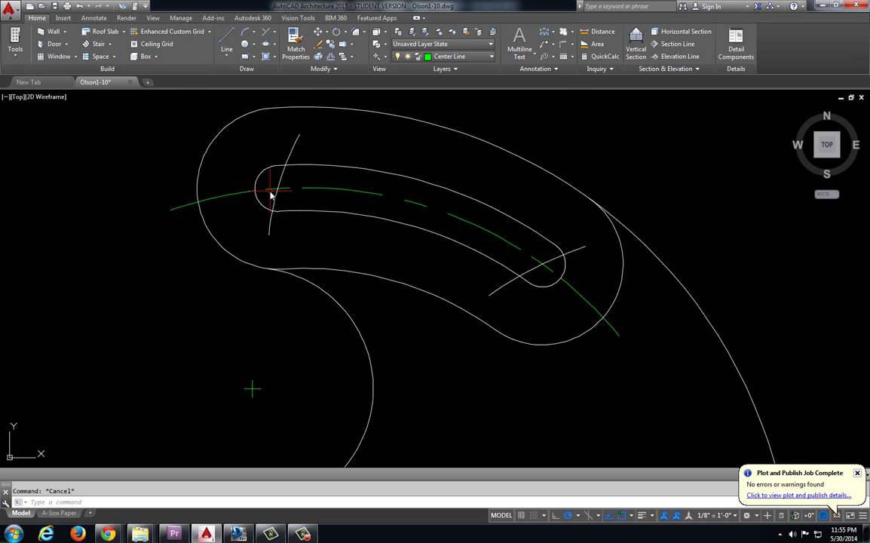
Check the slot's right end, zoom out to the whole part, then switch to the A-Size Paper layout.
{"action": "scroll", "coordinate": [271, 194], "scroll_direction": "up", "scroll_amount": 2}
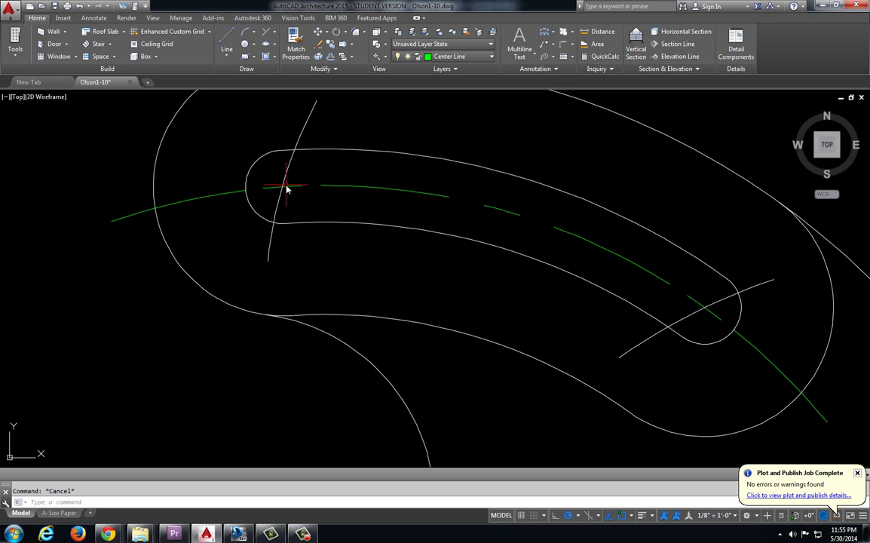
{"action": "middle_click_drag", "start_coordinate": [722, 314], "coordinate": [647, 282]}
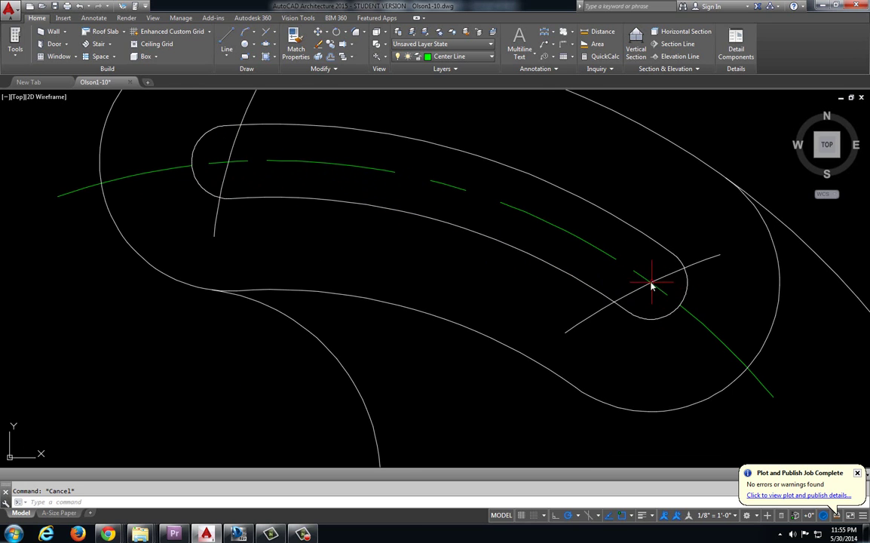
{"action": "scroll", "coordinate": [237, 184], "scroll_direction": "down", "scroll_amount": 2}
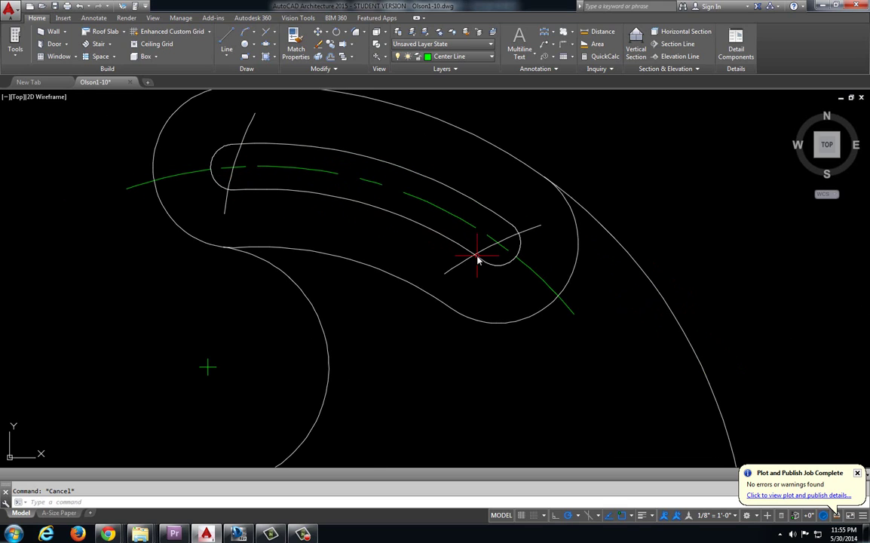
{"action": "scroll", "coordinate": [490, 267], "scroll_direction": "down", "scroll_amount": 4}
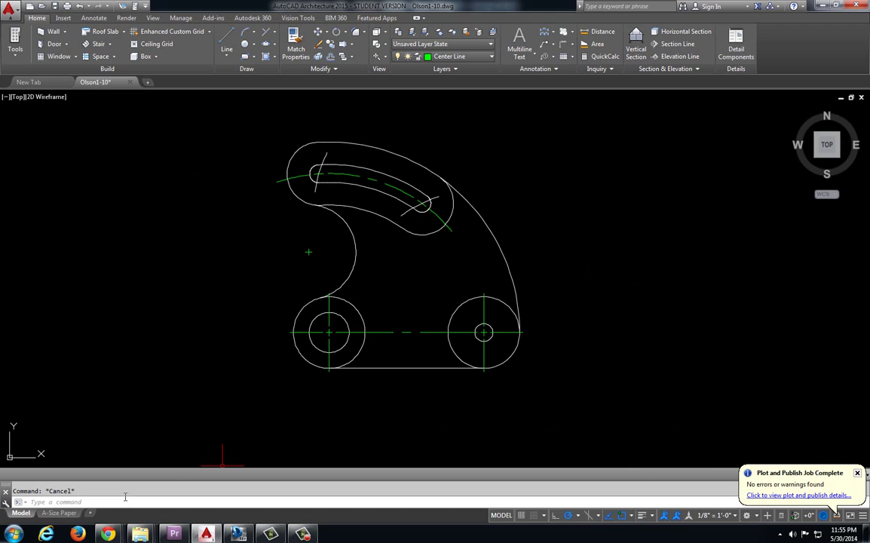
{"action": "left_click", "coordinate": [59, 512]}
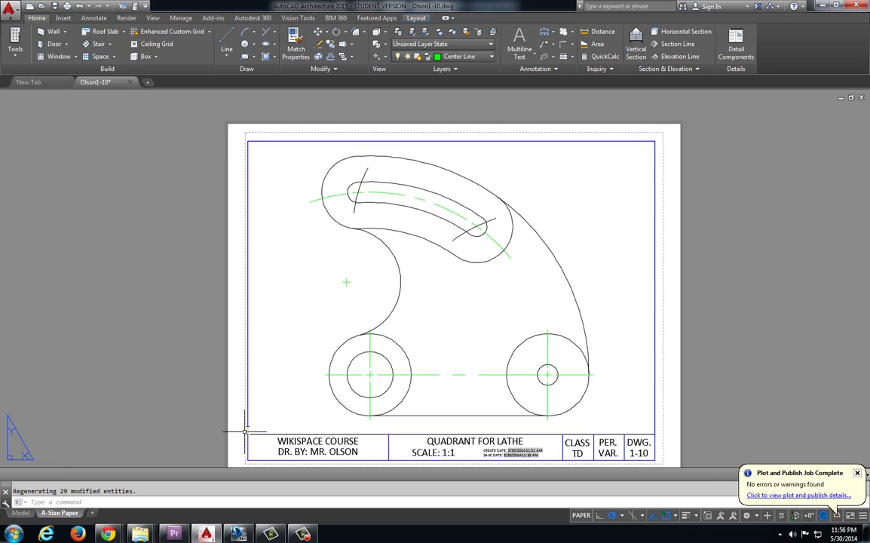
Open the plot settings for the A-Size Paper layout and preview the sheet.
{"action": "right_click", "coordinate": [65, 513]}
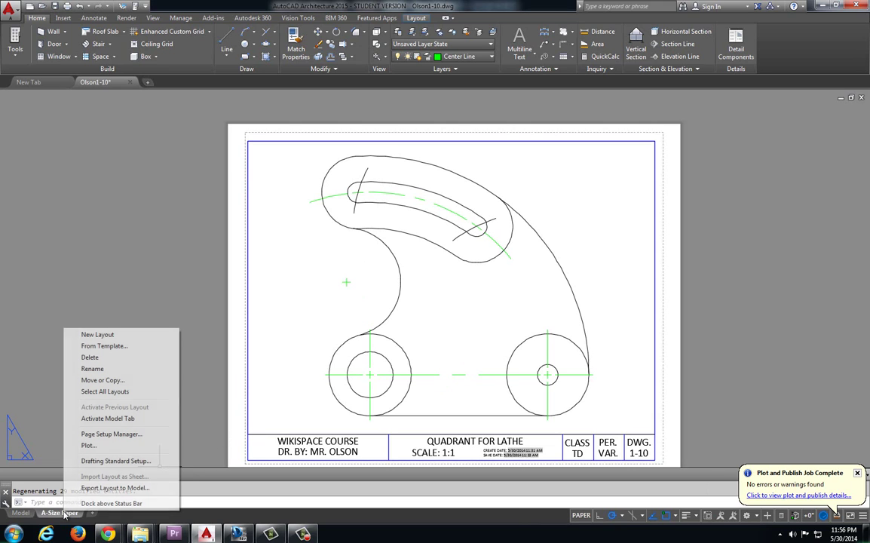
{"action": "left_click", "coordinate": [89, 445]}
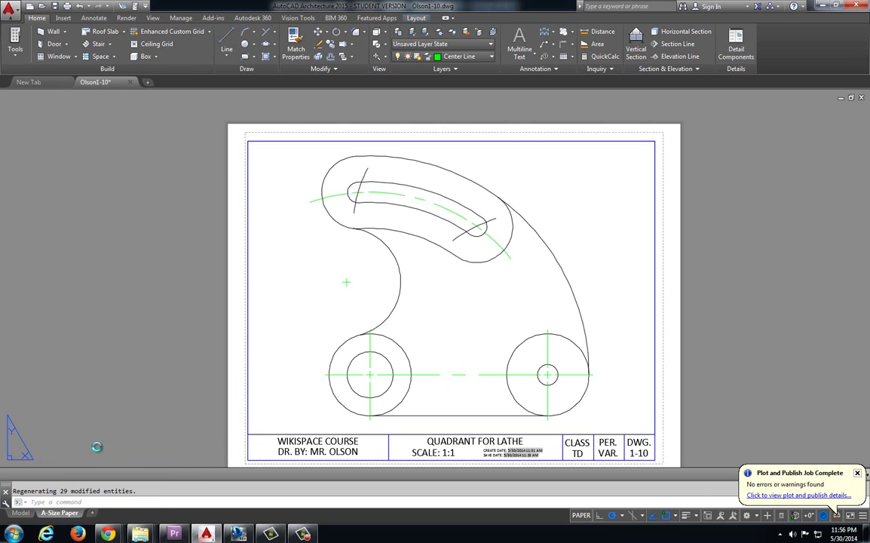
{"action": "left_click", "coordinate": [336, 397]}
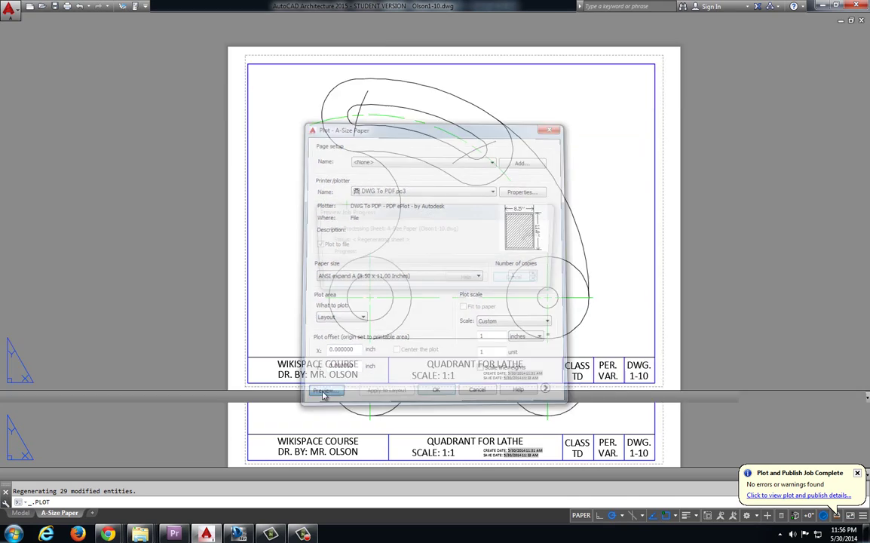
{"action": "scroll", "coordinate": [475, 205], "scroll_direction": "up", "scroll_amount": 2}
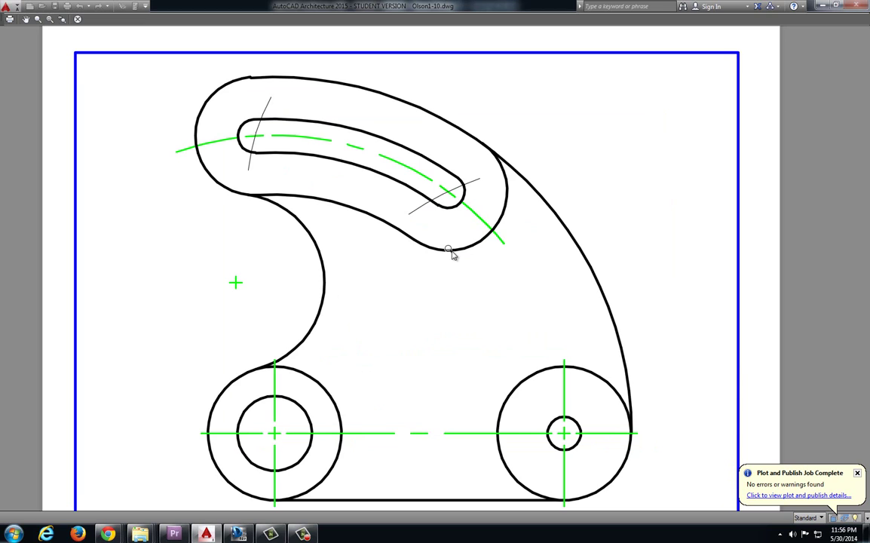
{"action": "scroll", "coordinate": [453, 255], "scroll_direction": "down", "scroll_amount": 2}
Plot the previewed sheet to a new PDF named Olson1-10.pdf.
{"action": "right_click", "coordinate": [411, 249]}
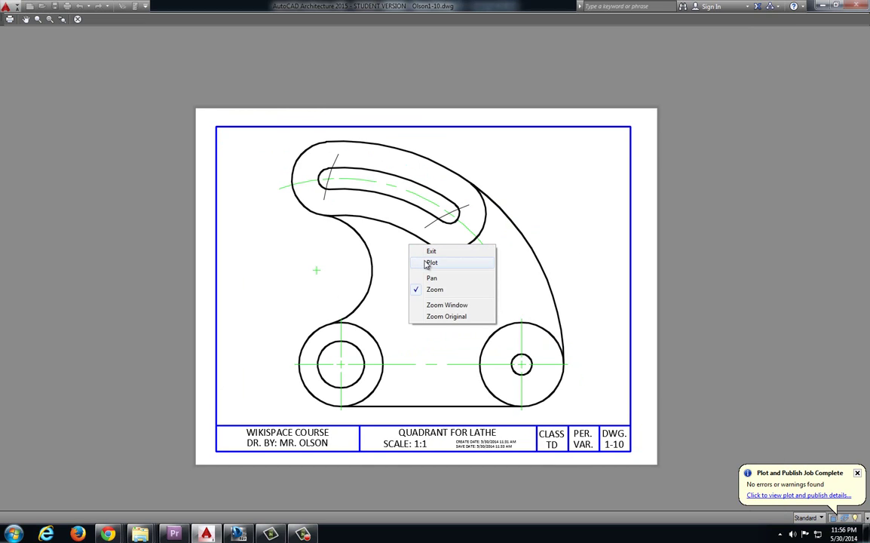
{"action": "left_click", "coordinate": [428, 263]}
{"action": "left_click", "coordinate": [392, 269]}
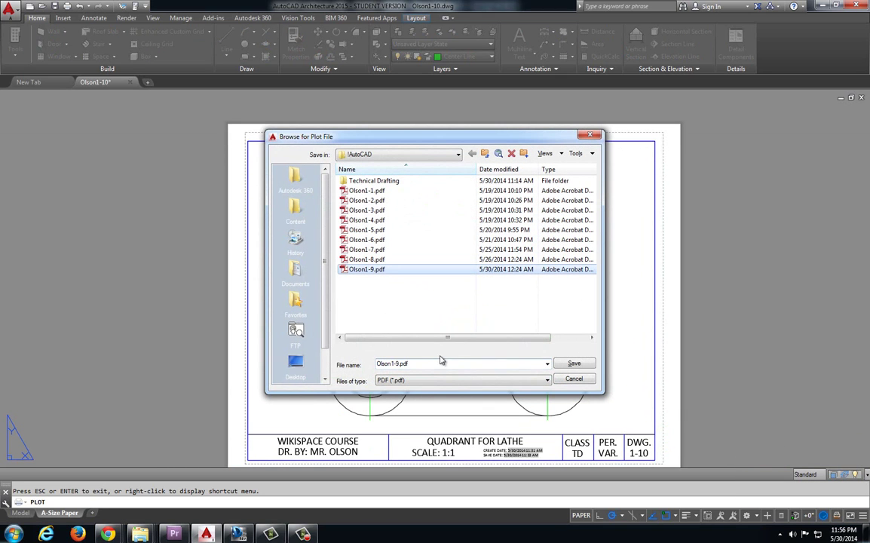
{"action": "left_click", "coordinate": [398, 363]}
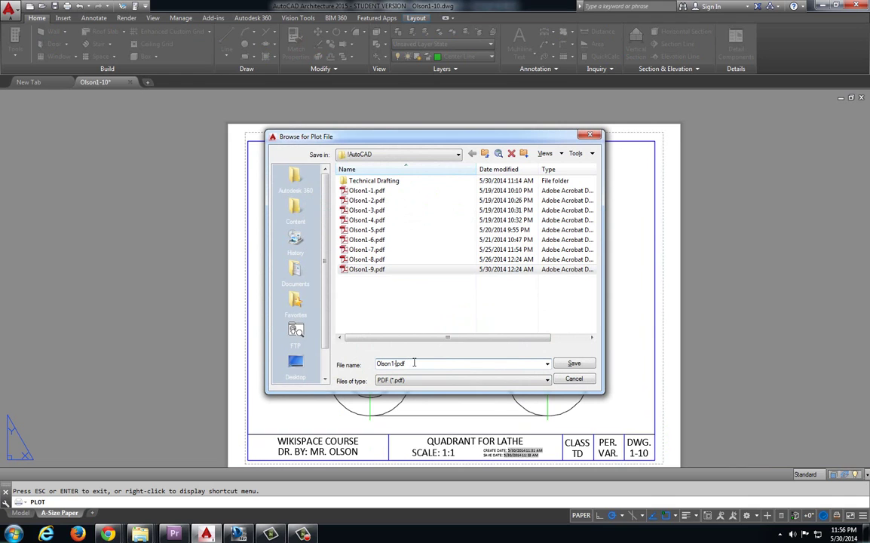
{"action": "key", "text": "Return"}
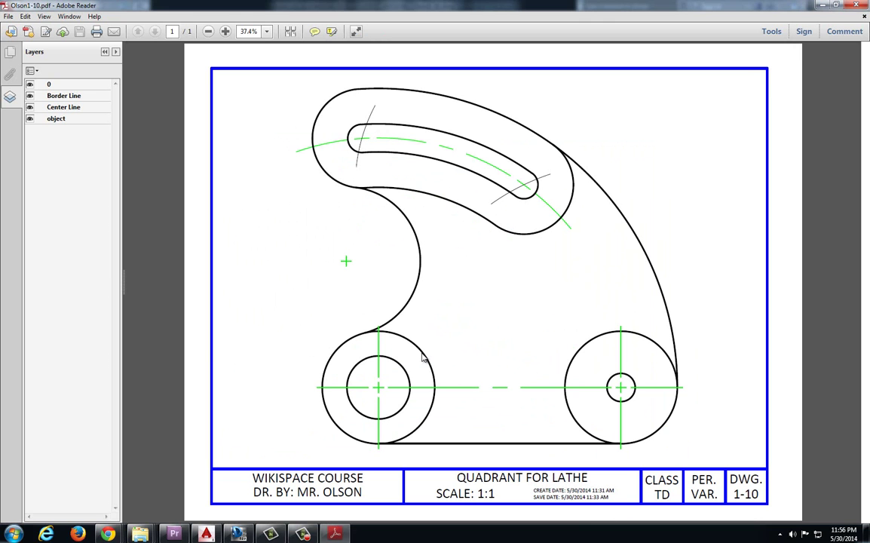